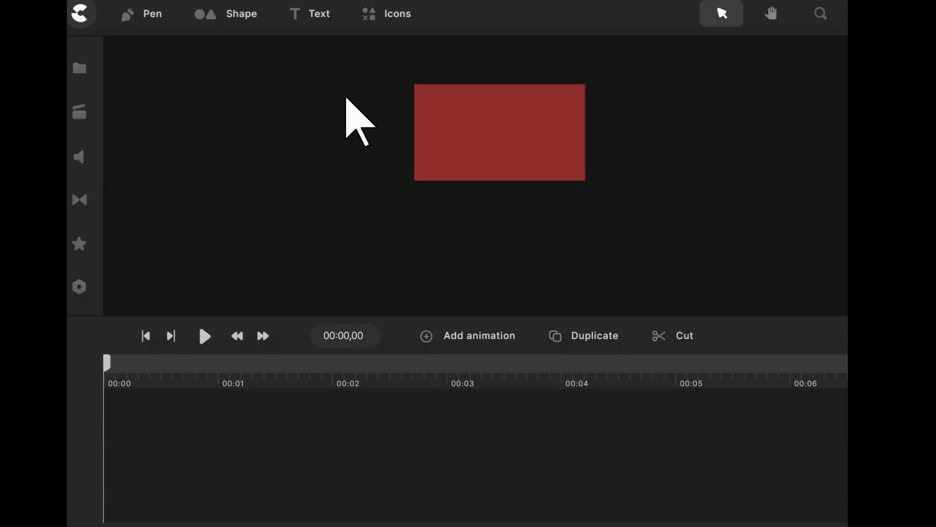
Add a text layer to the red canvas, enlarge it, and replace its placeholder text with "A"
{"action": "left_click", "coordinate": [320, 15]}
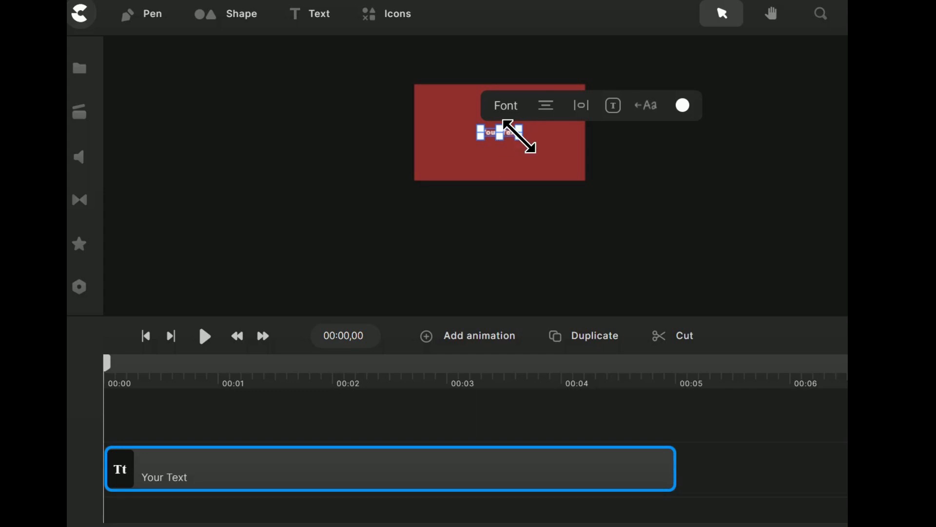
{"action": "left_click_drag", "start_coordinate": [520, 137], "coordinate": [566, 166]}
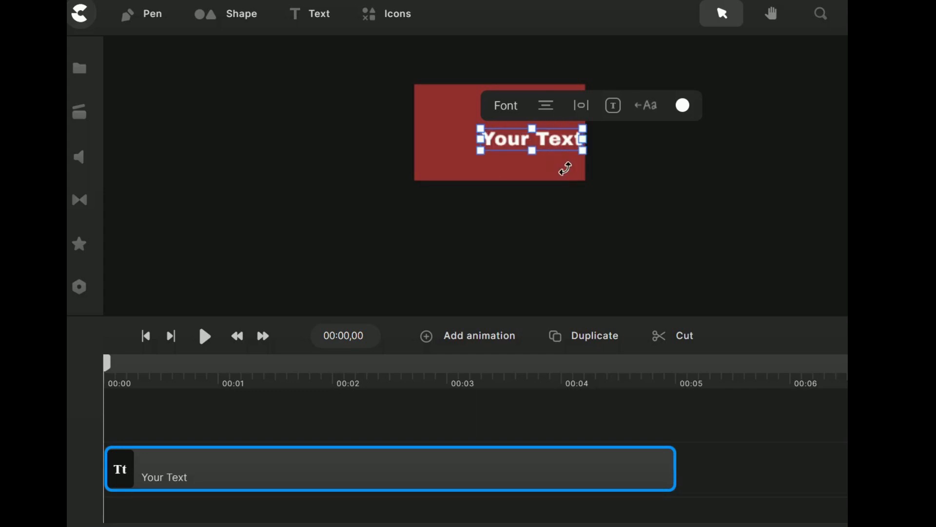
{"action": "double_click", "coordinate": [536, 156]}
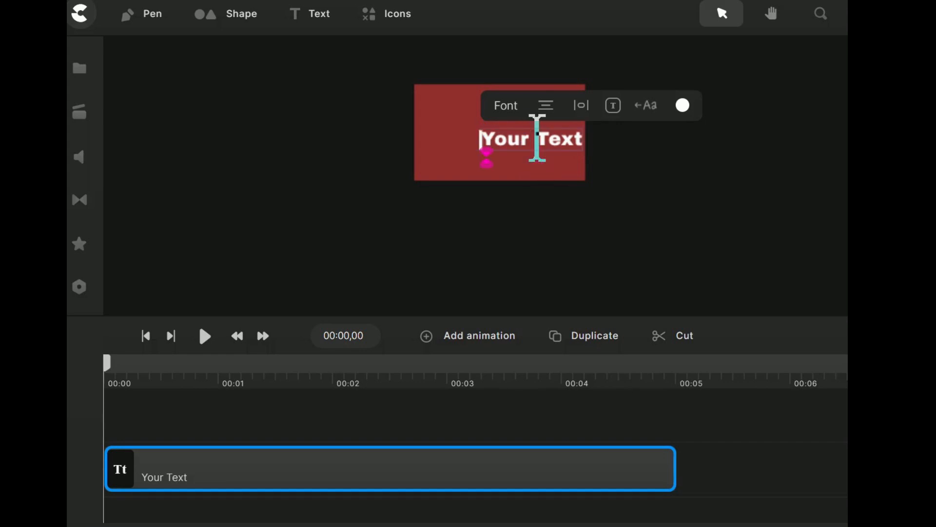
{"action": "key", "text": "Delete"}
{"action": "key", "text": "Delete"}
{"action": "key", "text": "Delete"}
{"action": "key", "text": "Delete"}
{"action": "key", "text": "Delete"}
{"action": "key", "text": "Delete"}
{"action": "key", "text": "Delete"}
{"action": "key", "text": "Delete"}
{"action": "key", "text": "Delete"}
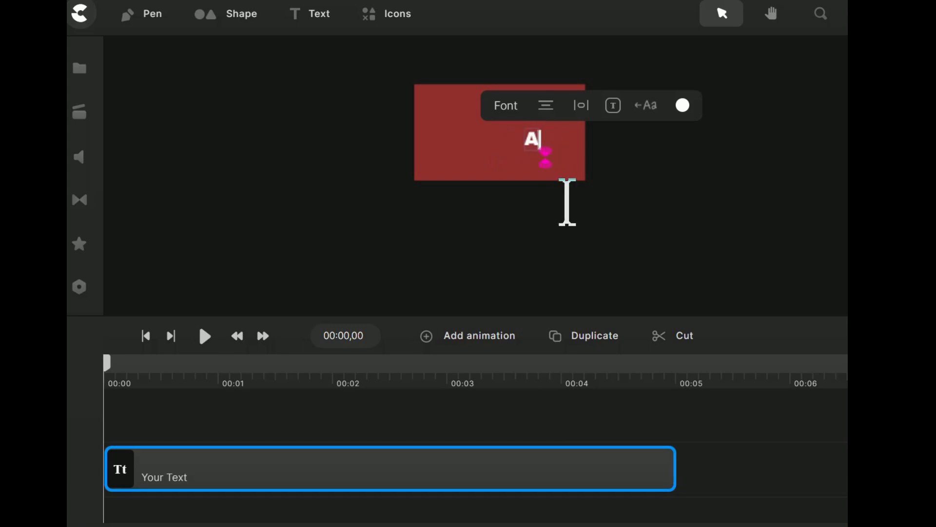
{"action": "left_click", "coordinate": [653, 175]}
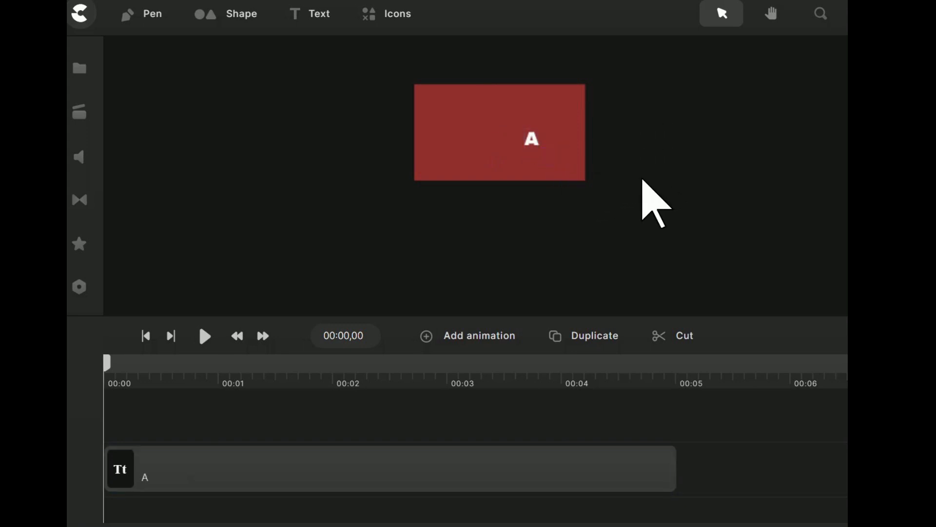
Scale up the letter A to nearly fill the canvas height and move it to the middle of the canvas
{"action": "left_click", "coordinate": [533, 141]}
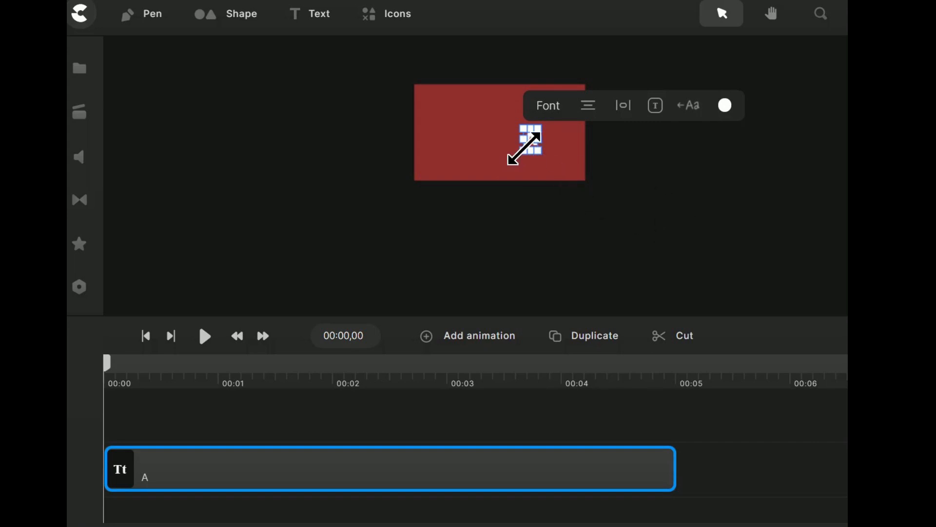
{"action": "left_click_drag", "start_coordinate": [539, 155], "coordinate": [585, 203]}
{"action": "left_click_drag", "start_coordinate": [543, 162], "coordinate": [502, 137]}
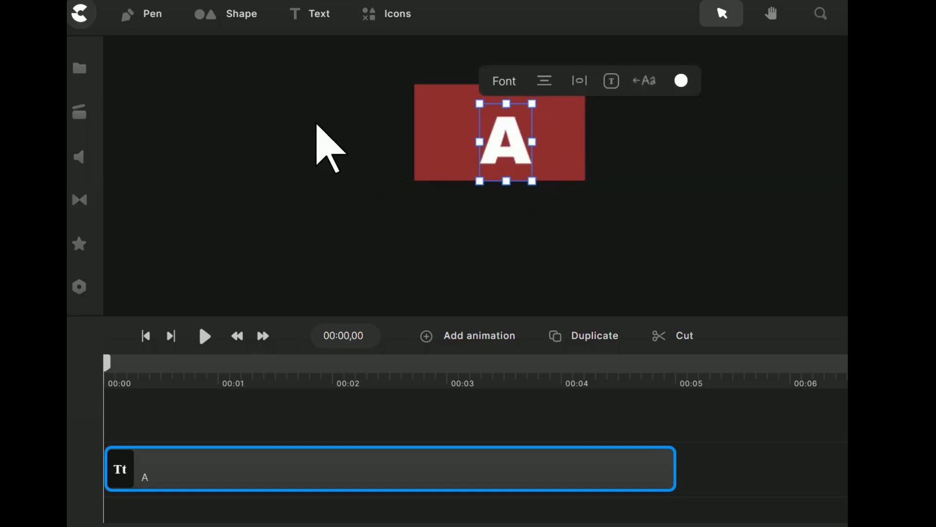
{"action": "left_click", "coordinate": [317, 125]}
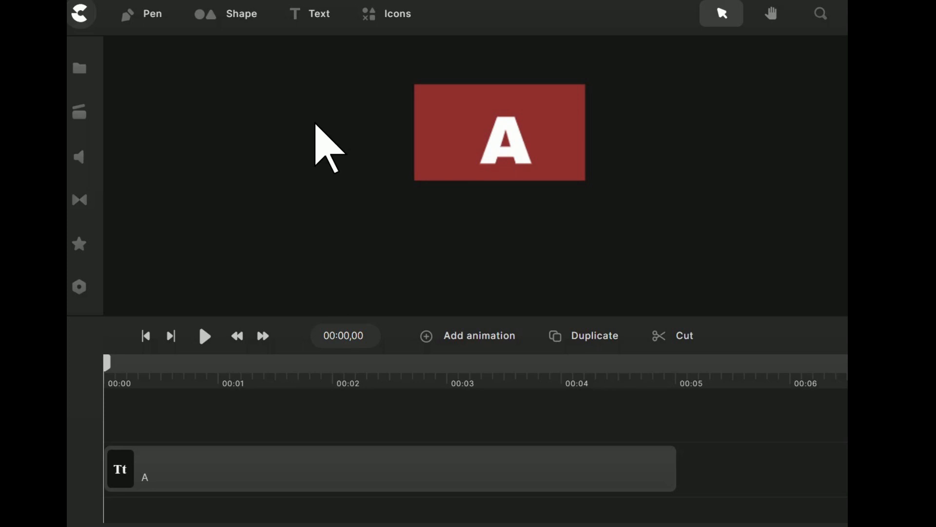
Shorten the A text clip on the timeline to about 3 seconds
{"action": "left_click", "coordinate": [324, 486]}
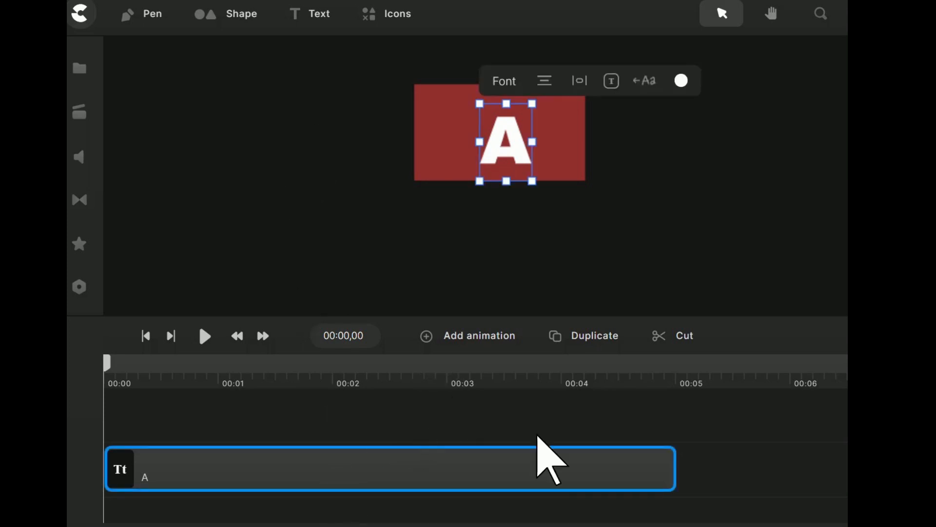
{"action": "left_click_drag", "start_coordinate": [672, 462], "coordinate": [458, 462]}
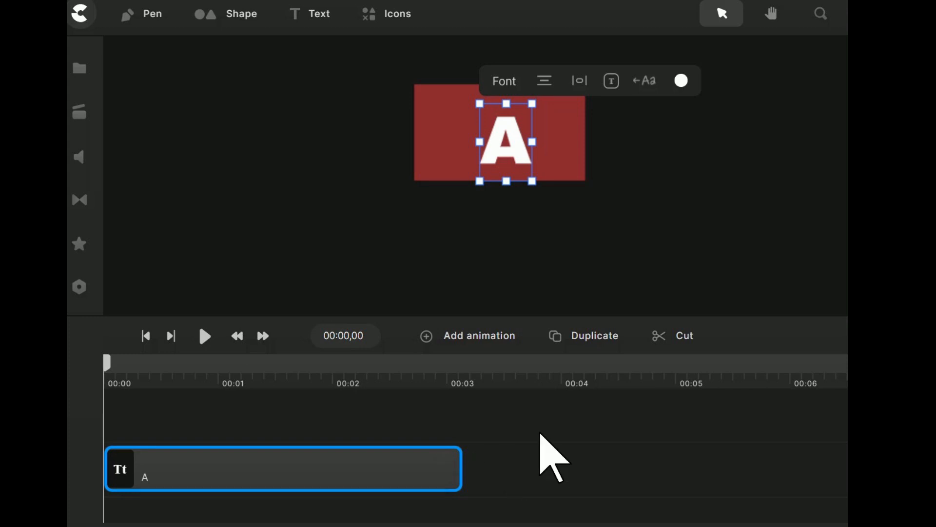
{"action": "left_click", "coordinate": [538, 455]}
Duplicate the A text clip and place the copy directly after the original on the same track
{"action": "left_click", "coordinate": [436, 471]}
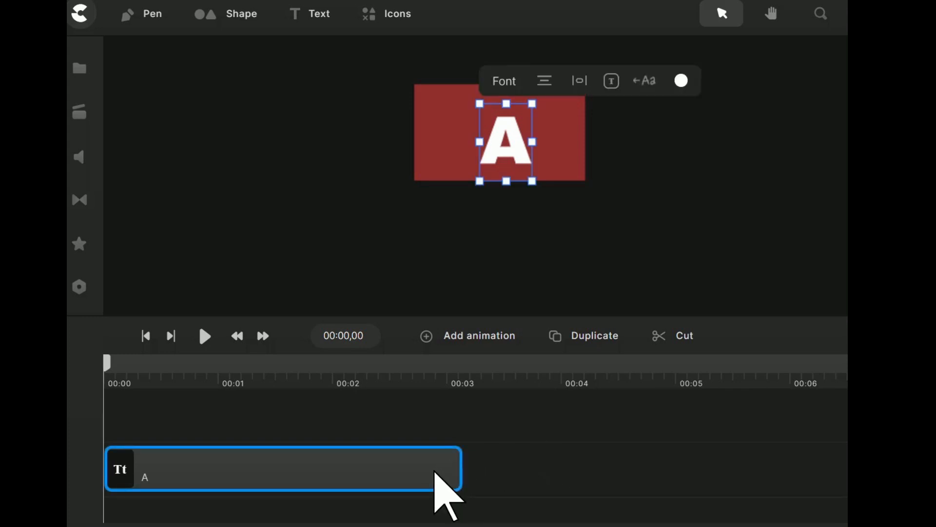
{"action": "left_click", "coordinate": [598, 337]}
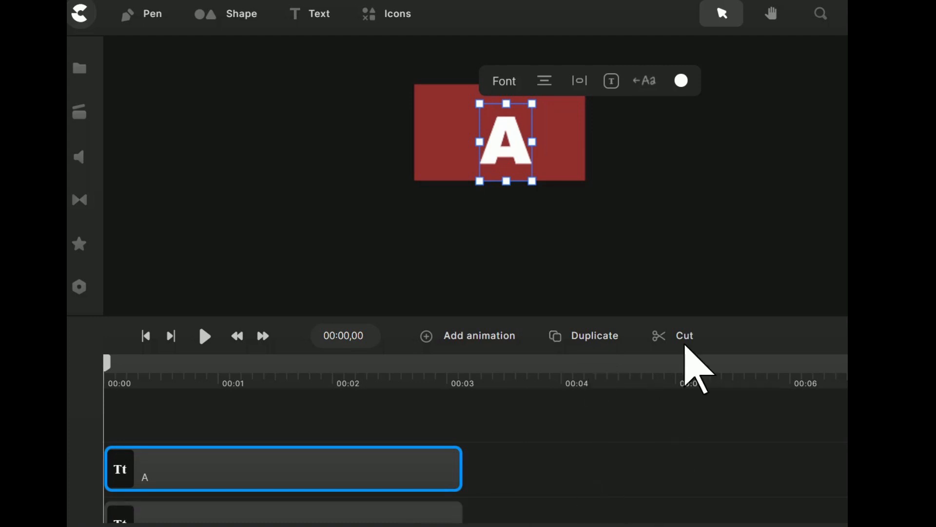
{"action": "left_click_drag", "start_coordinate": [679, 318], "coordinate": [679, 288]}
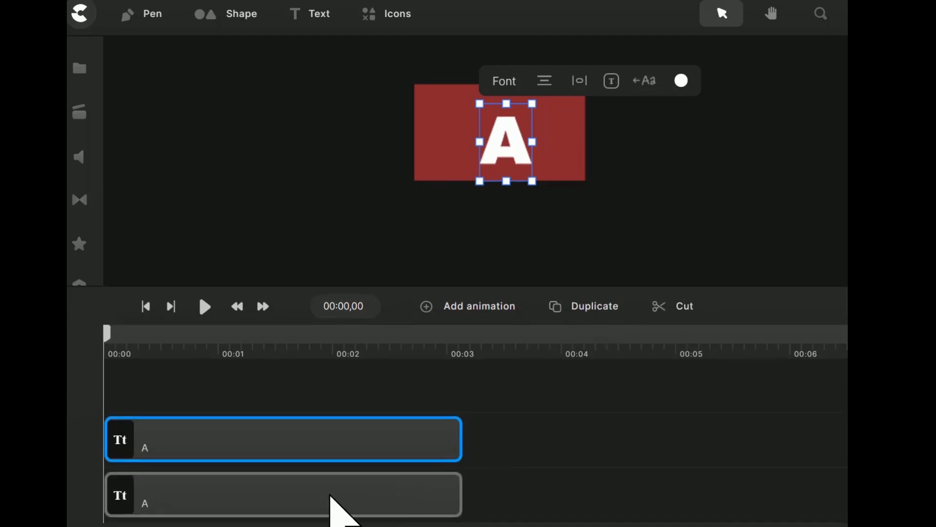
{"action": "mouse_move", "coordinate": [299, 506]}
{"action": "left_mouse_down"}
{"action": "mouse_move", "coordinate": [379, 514]}
{"action": "mouse_move", "coordinate": [526, 497]}
{"action": "mouse_move", "coordinate": [632, 412]}
{"action": "mouse_move", "coordinate": [658, 412]}
{"action": "mouse_move", "coordinate": [667, 392]}
{"action": "left_mouse_up"}
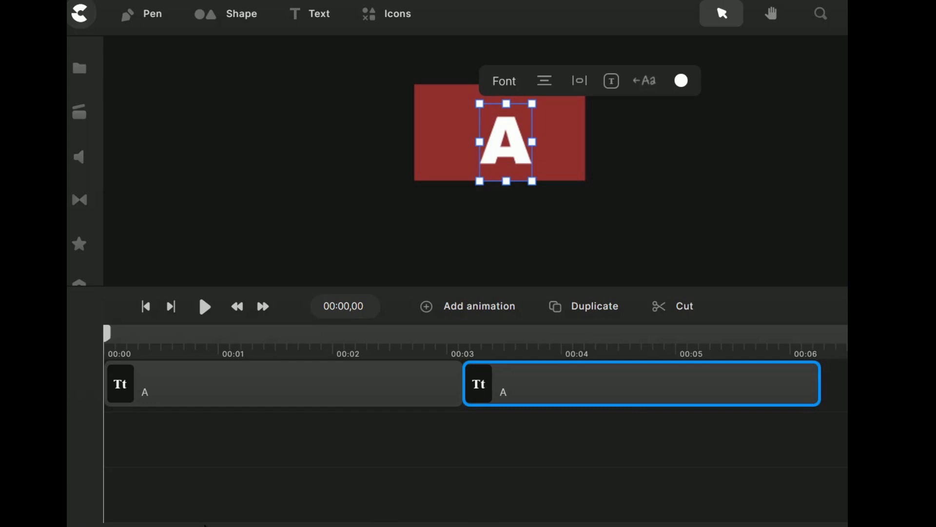
{"action": "left_click_drag", "start_coordinate": [308, 356], "coordinate": [230, 351]}
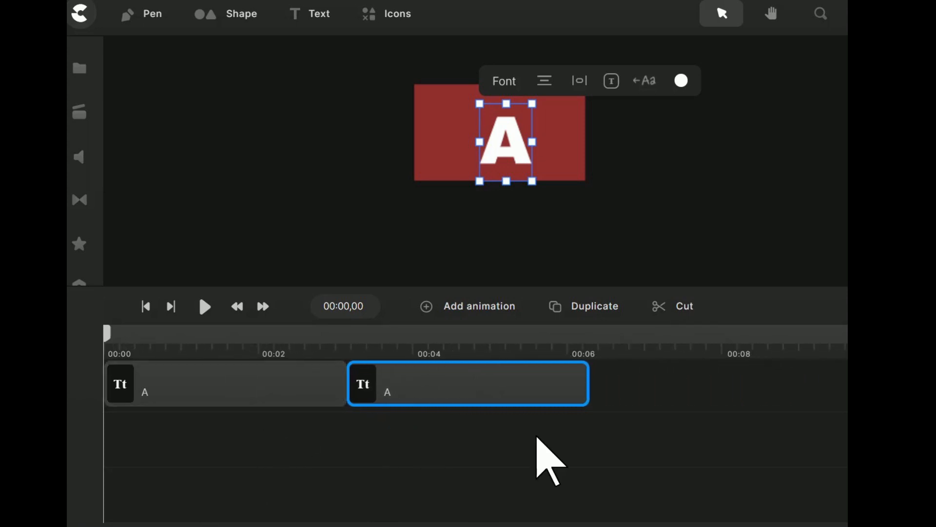
{"action": "scroll", "coordinate": [453, 383], "scroll_direction": "up", "scroll_amount": 1}
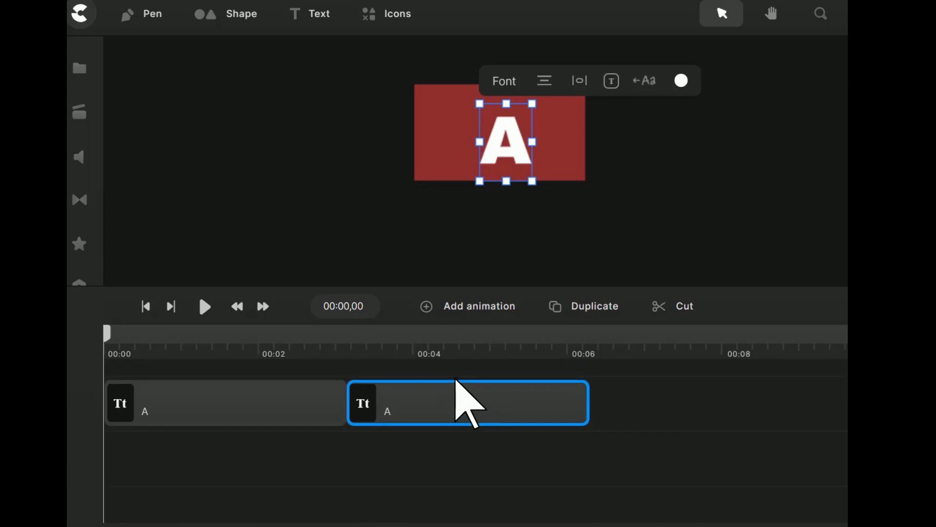
Change the canvas text of the first clip from the timeline's start to "B"
{"action": "left_click", "coordinate": [494, 157]}
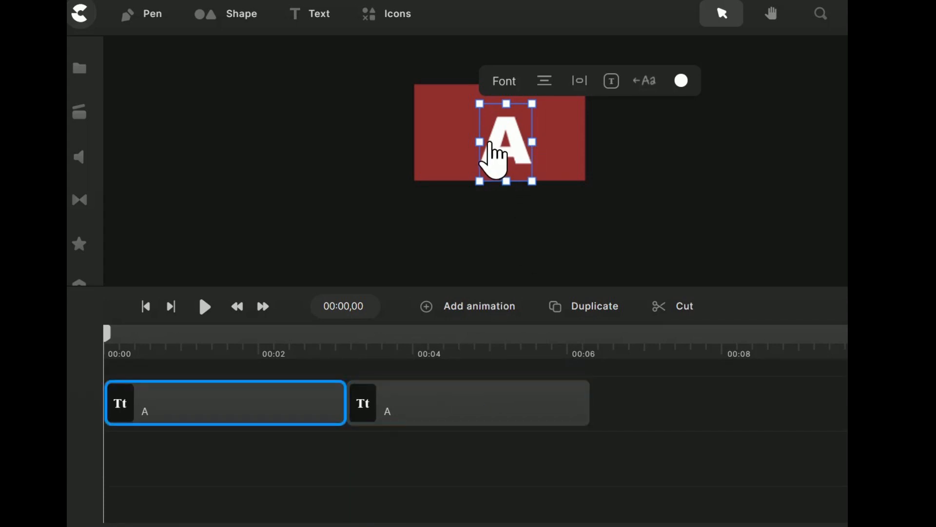
{"action": "left_click", "coordinate": [490, 142]}
{"action": "key", "text": "Delete"}
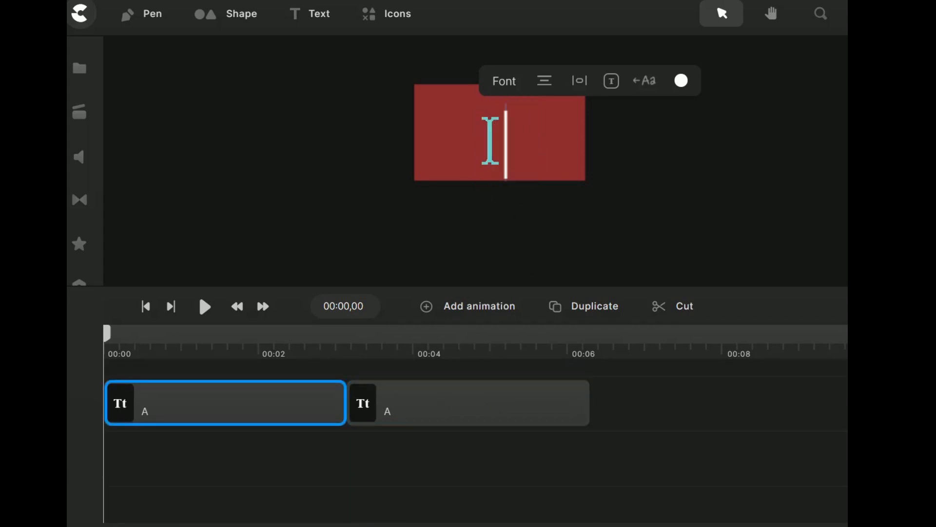
{"action": "type", "text": "B"}
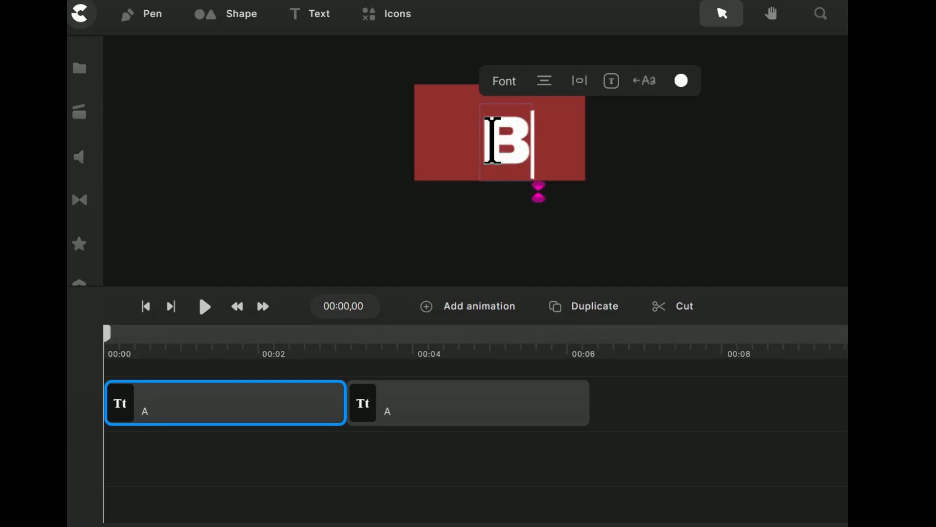
{"action": "left_click", "coordinate": [425, 464]}
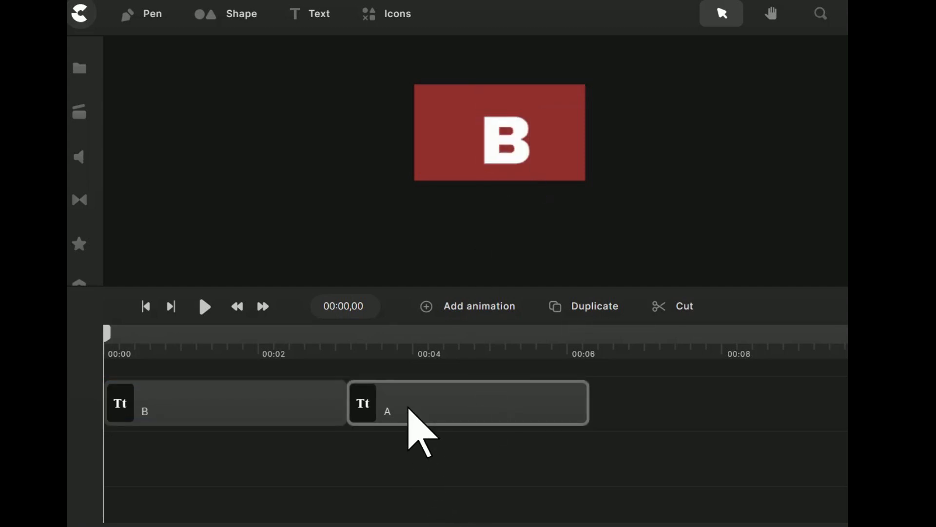
Rename the second text clip on the timeline to "b"
{"action": "right_click", "coordinate": [409, 410]}
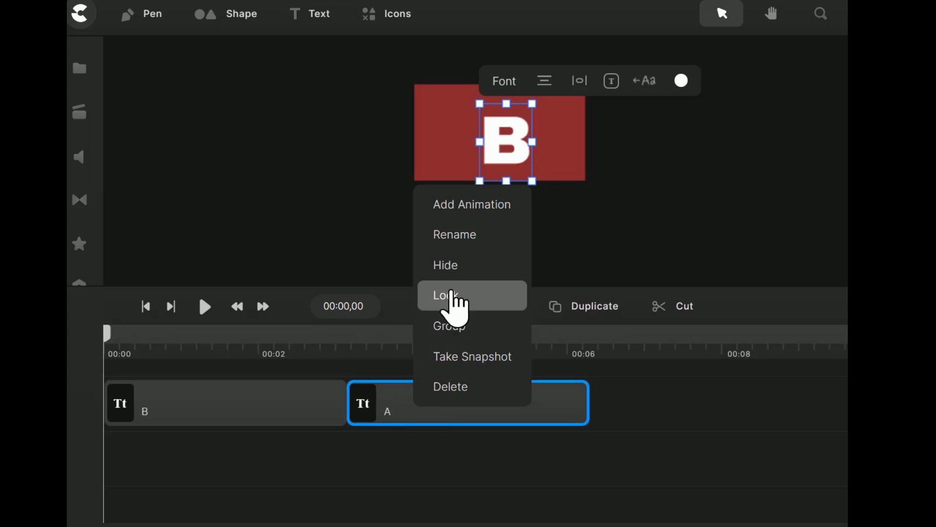
{"action": "left_click", "coordinate": [448, 235]}
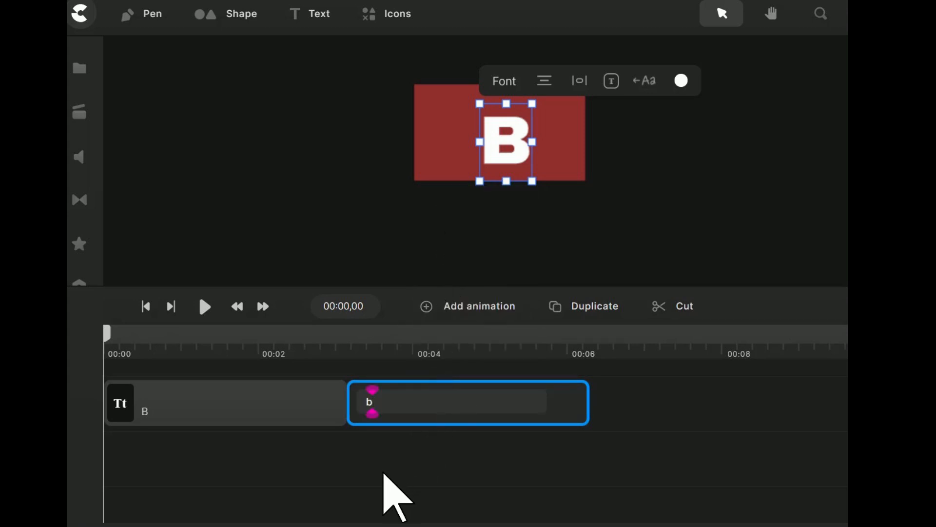
{"action": "left_click", "coordinate": [383, 474]}
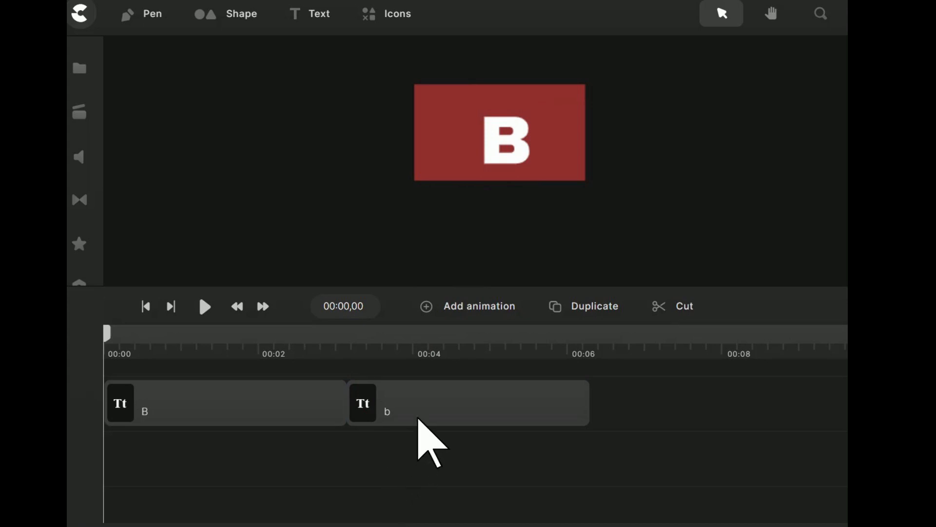
Duplicate the second text clip and place a copy directly after it as the third clip on the track
{"action": "left_click", "coordinate": [439, 406]}
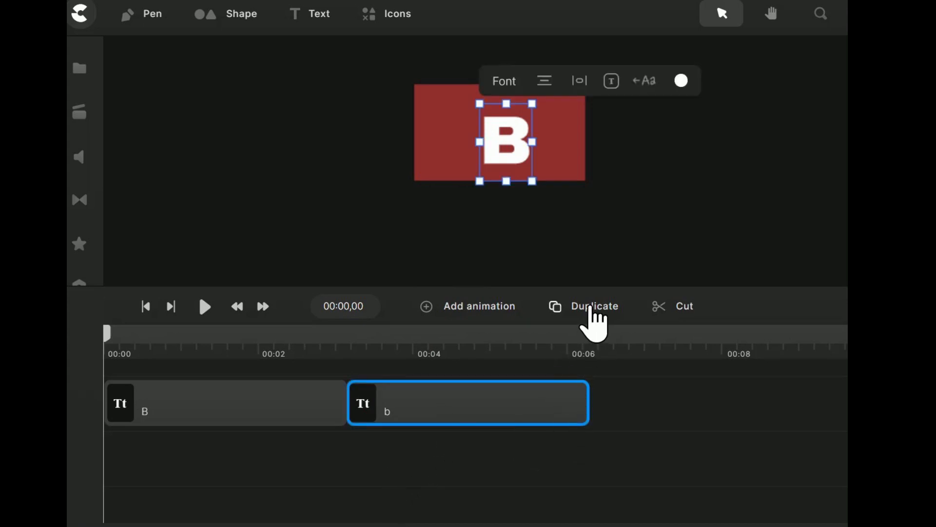
{"action": "left_click", "coordinate": [593, 320]}
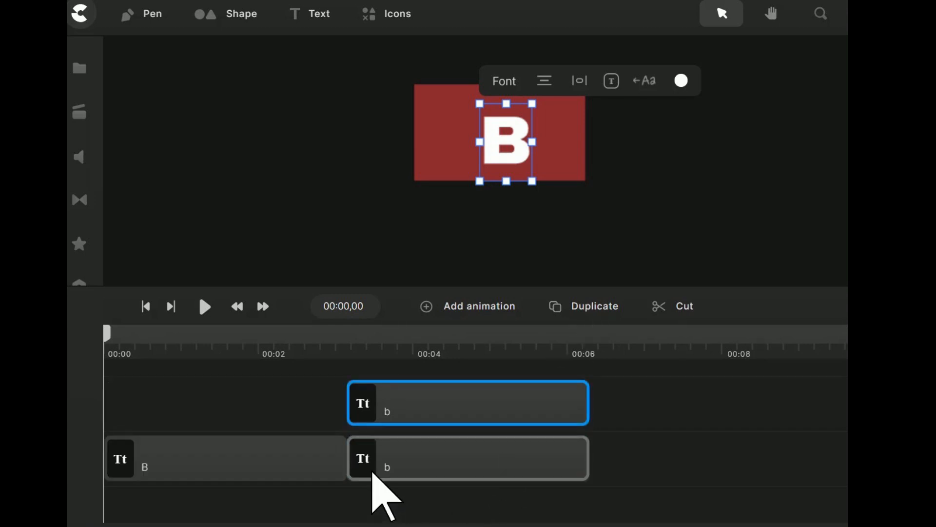
{"action": "left_click_drag", "start_coordinate": [375, 474], "coordinate": [623, 422]}
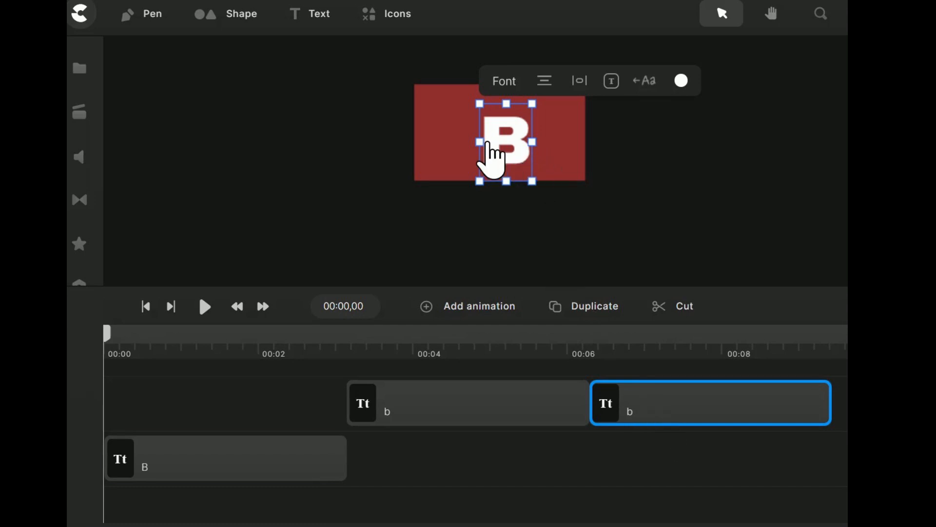
{"action": "left_click", "coordinate": [489, 147]}
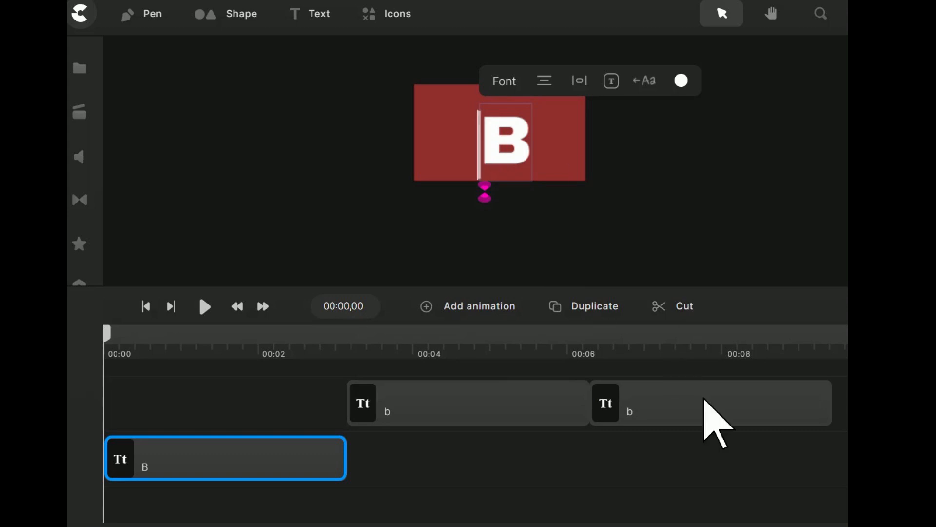
{"action": "left_click", "coordinate": [659, 402]}
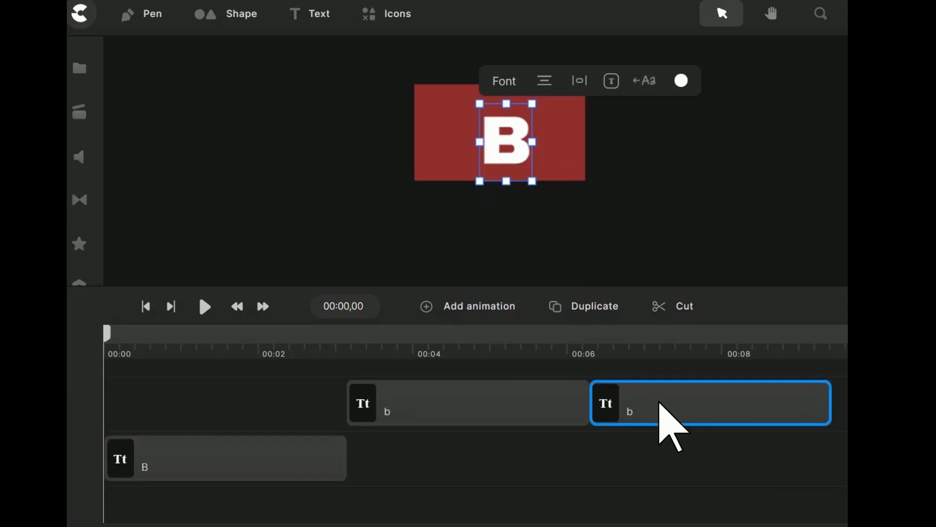
{"action": "left_click", "coordinate": [507, 143]}
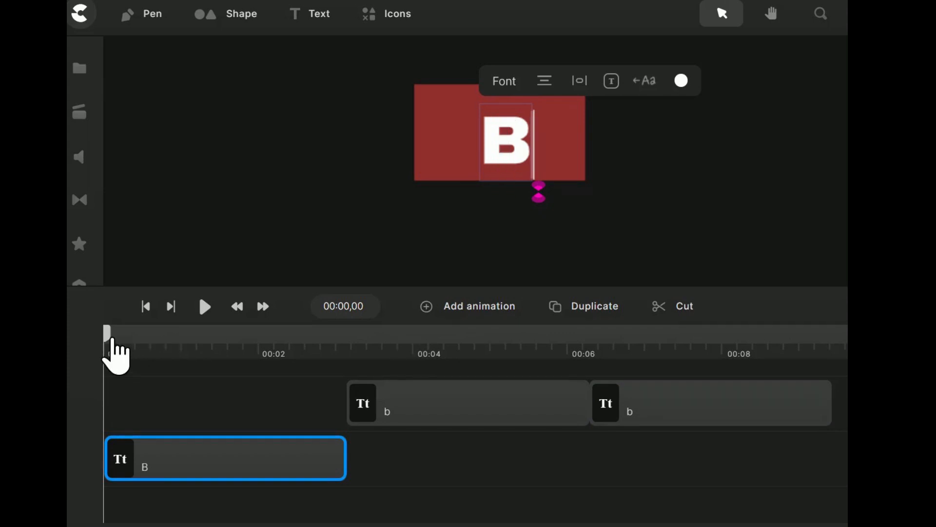
Move the playhead to 00:06,26 within the third clip and replace that clip's text with "C"
{"action": "left_click_drag", "start_coordinate": [113, 338], "coordinate": [642, 380]}
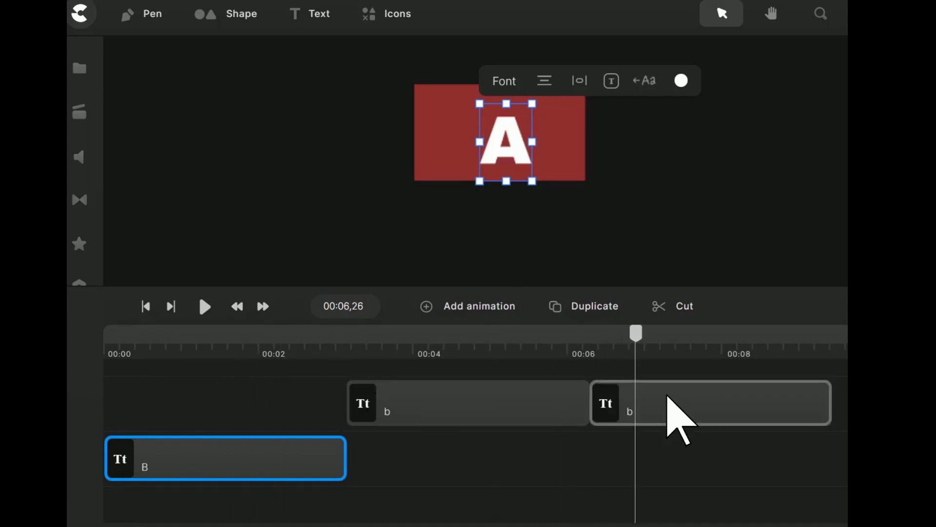
{"action": "left_click", "coordinate": [667, 398]}
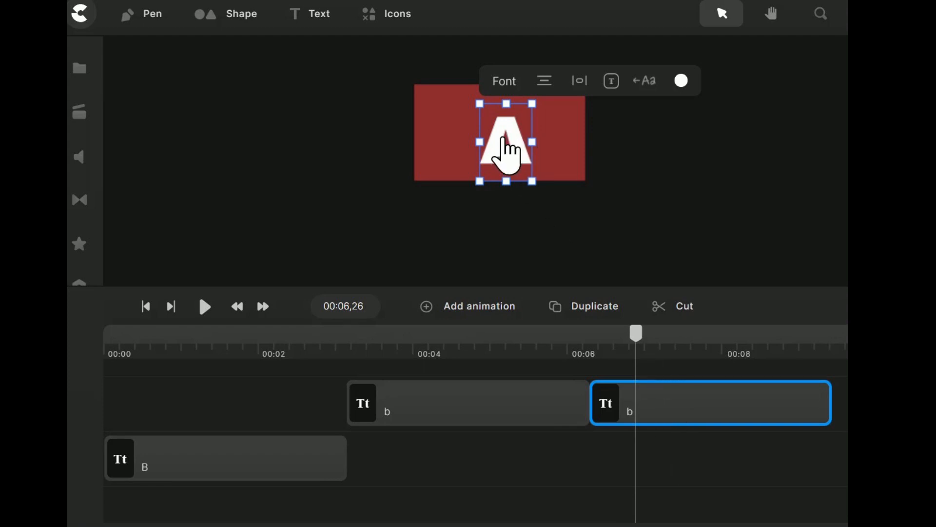
{"action": "left_click", "coordinate": [504, 141]}
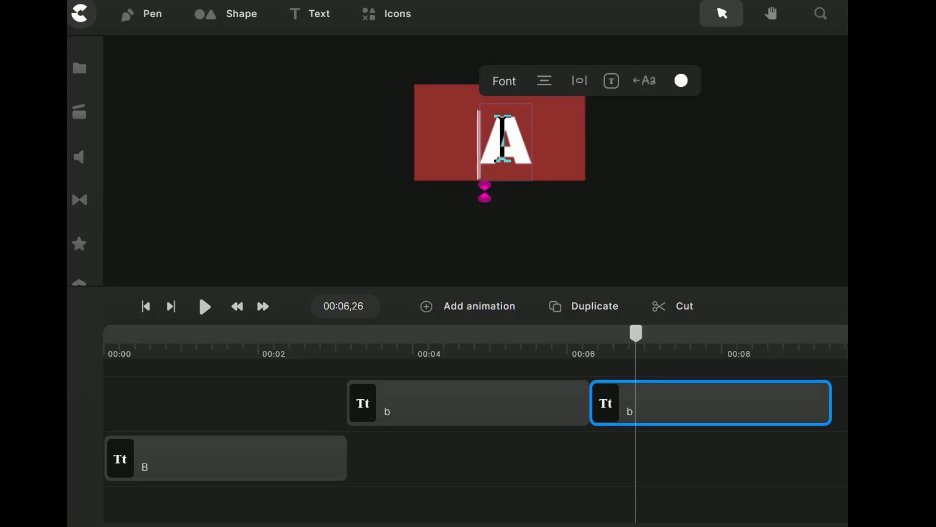
{"action": "key", "text": "BackSpace"}
{"action": "type", "text": "C"}
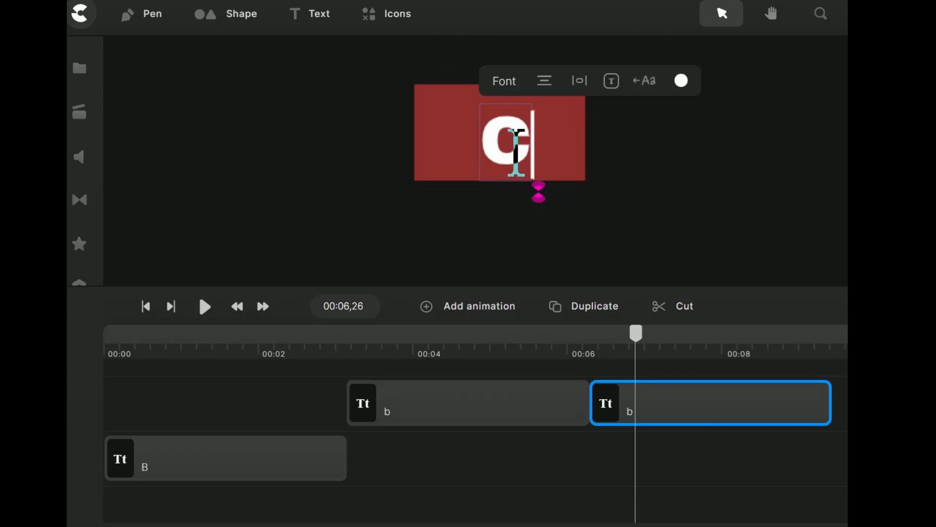
Rename the third text clip on the timeline to "C"
{"action": "right_click", "coordinate": [672, 413]}
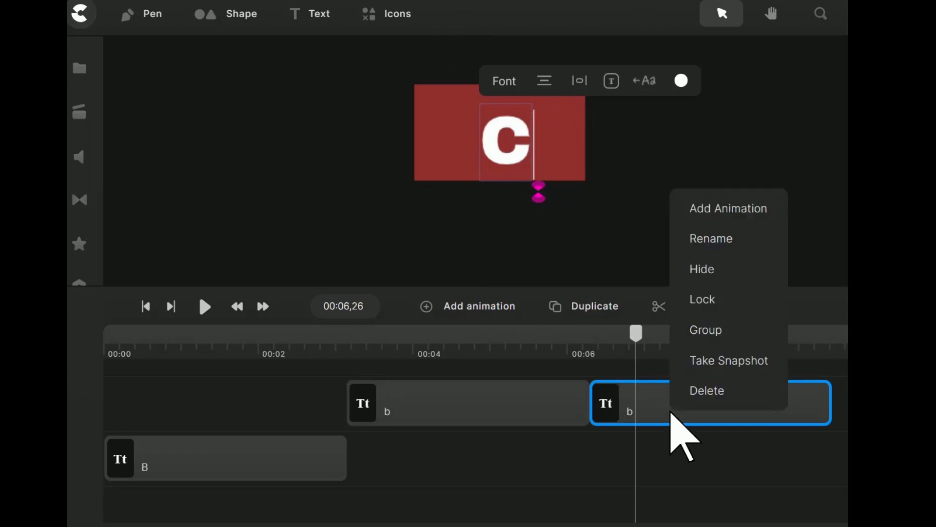
{"action": "left_click", "coordinate": [715, 240]}
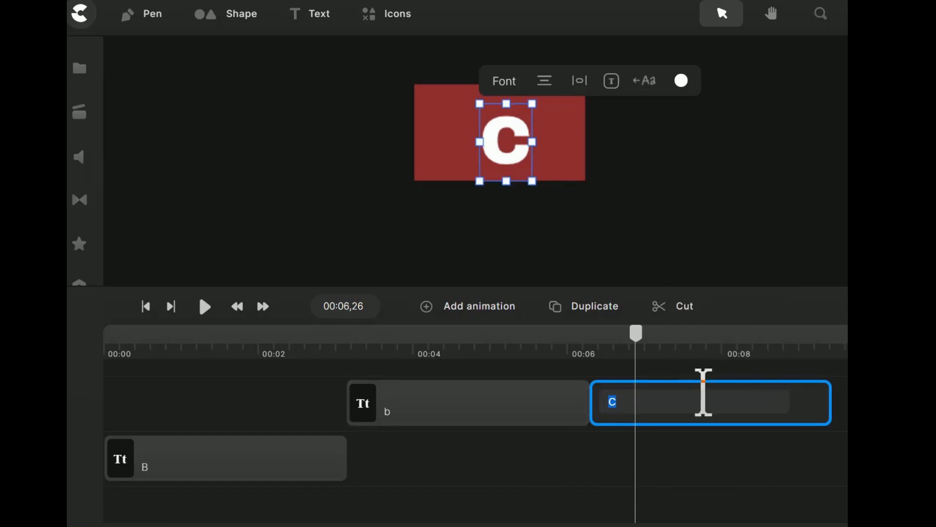
{"action": "left_click", "coordinate": [432, 414]}
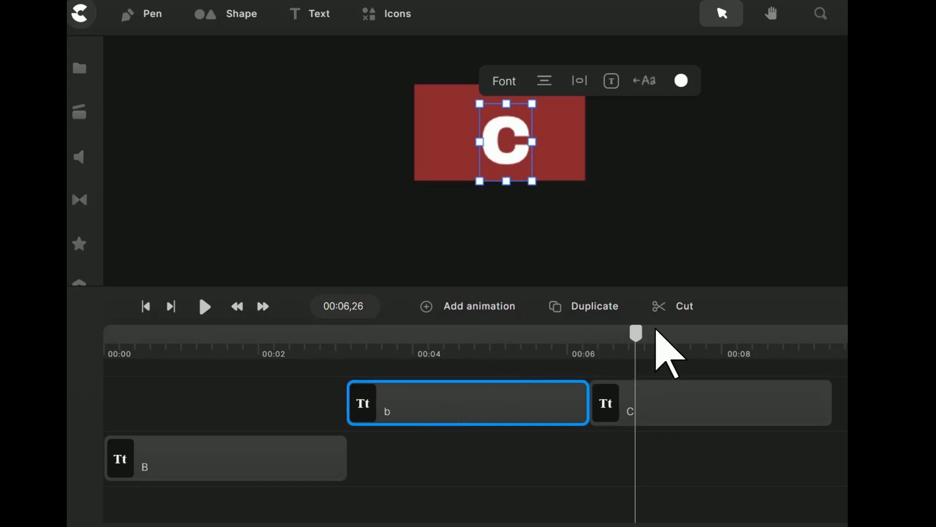
Move the playhead to 00:04,23 within the second text clip and replace that clip's text with "B"
{"action": "left_click_drag", "start_coordinate": [635, 333], "coordinate": [474, 335]}
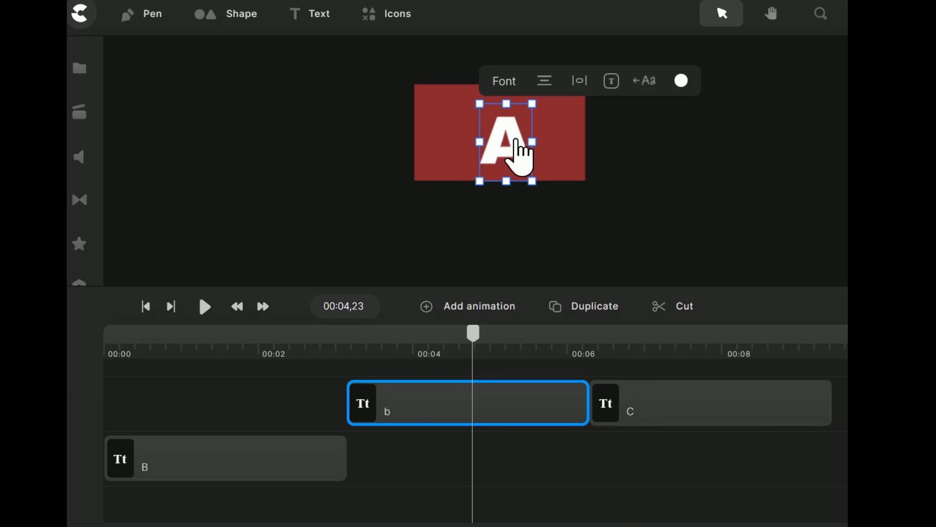
{"action": "left_click", "coordinate": [495, 146]}
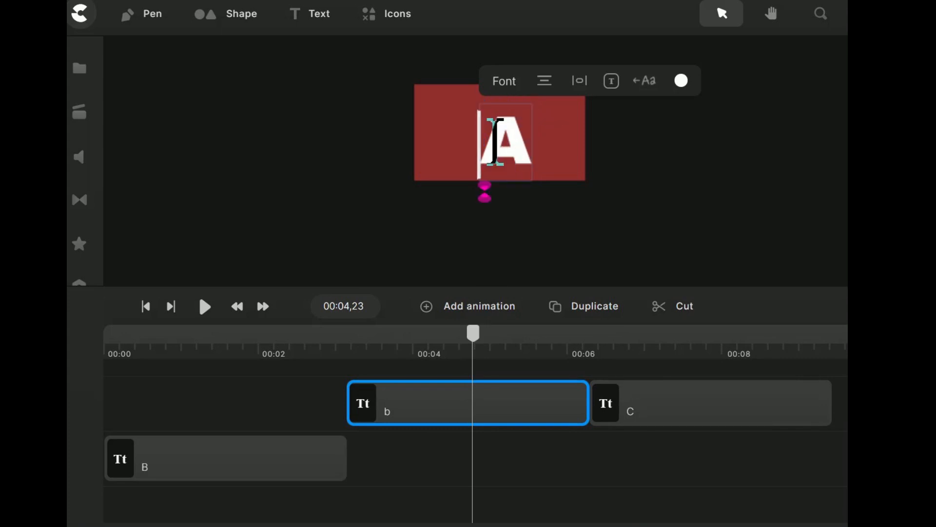
{"action": "type", "text": "B"}
{"action": "key", "text": "Delete"}
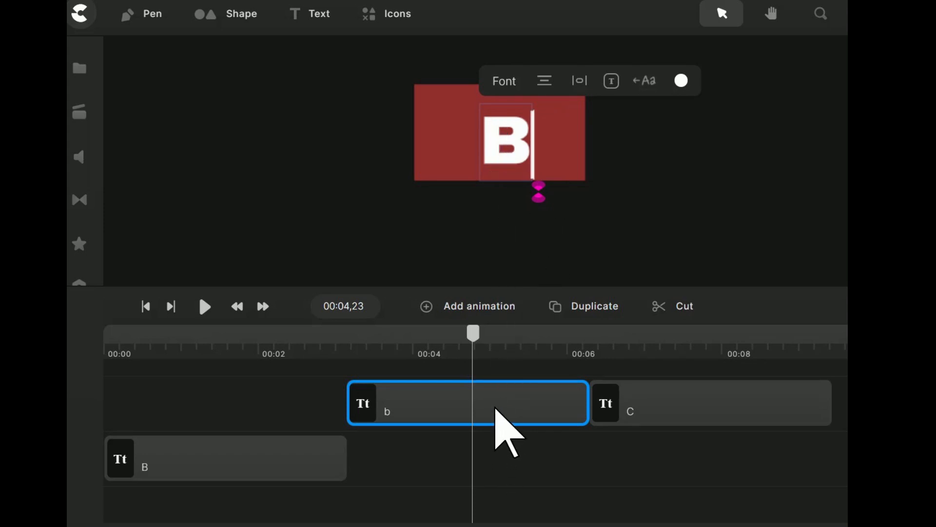
{"action": "left_click", "coordinate": [565, 250]}
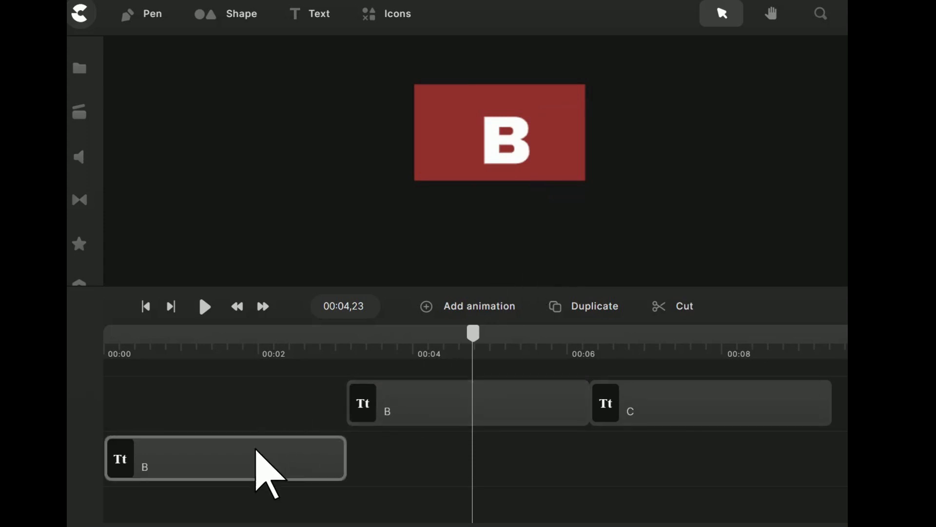
Move the first text clip onto the same track as the other two and replace its text with "A" at 00:02,15
{"action": "left_click_drag", "start_coordinate": [242, 442], "coordinate": [243, 388]}
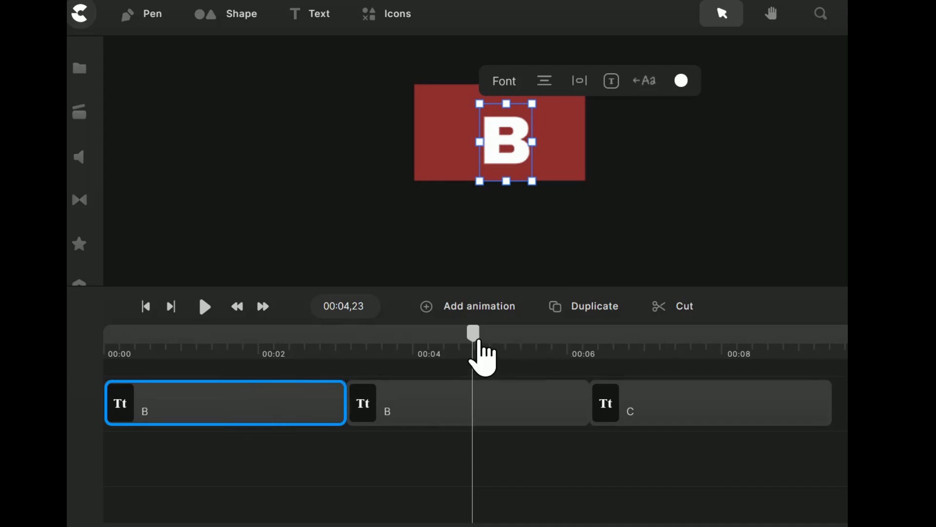
{"action": "left_click_drag", "start_coordinate": [473, 337], "coordinate": [297, 343]}
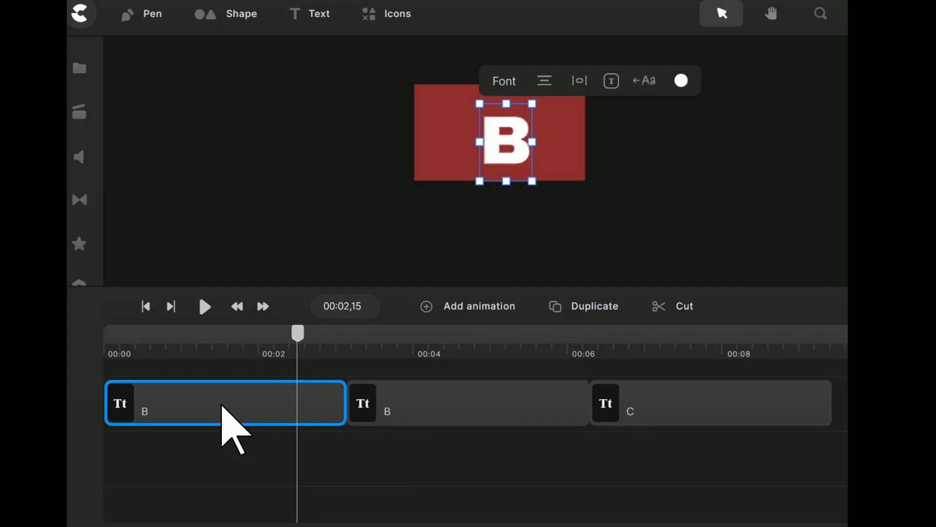
{"action": "double_click", "coordinate": [493, 135]}
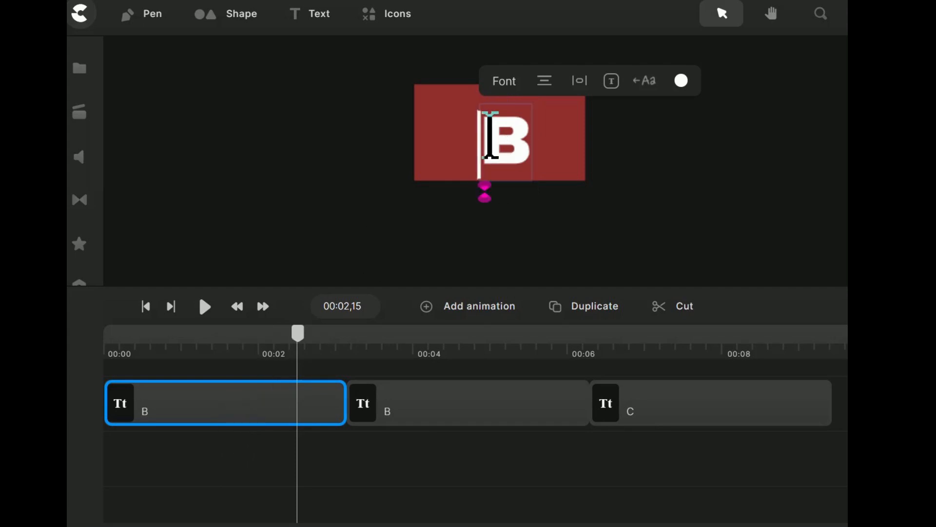
{"action": "type", "text": "A"}
{"action": "key", "text": "Delete"}
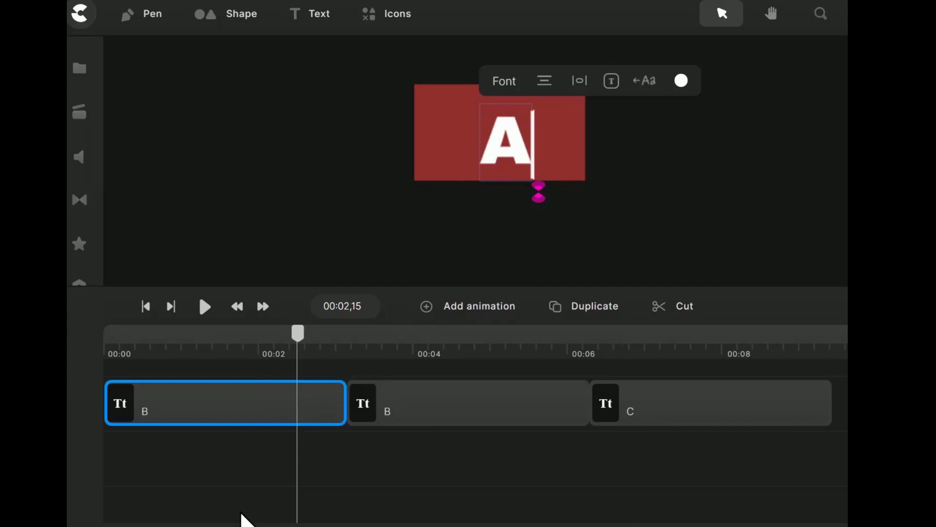
{"action": "left_click", "coordinate": [242, 464]}
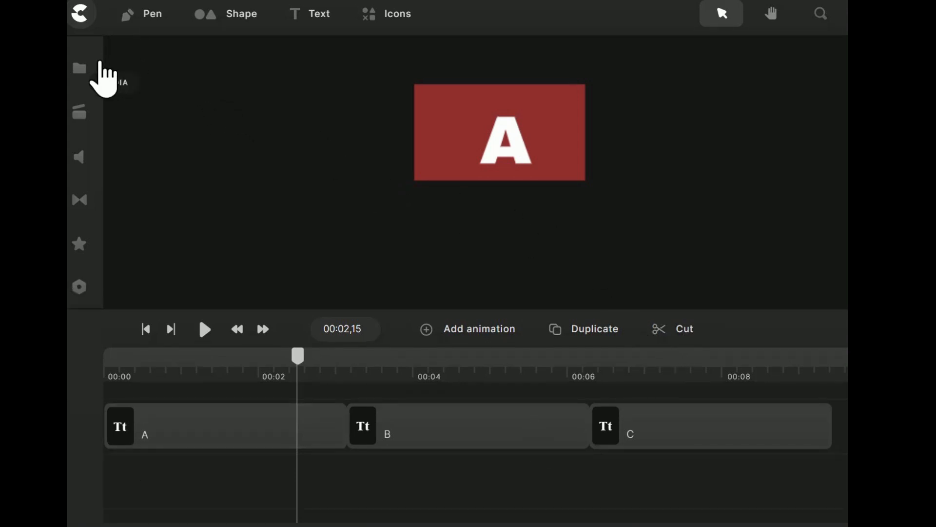
Open the Text to Speech tool and enter the script "This is the sound for A."
{"action": "left_click", "coordinate": [86, 69]}
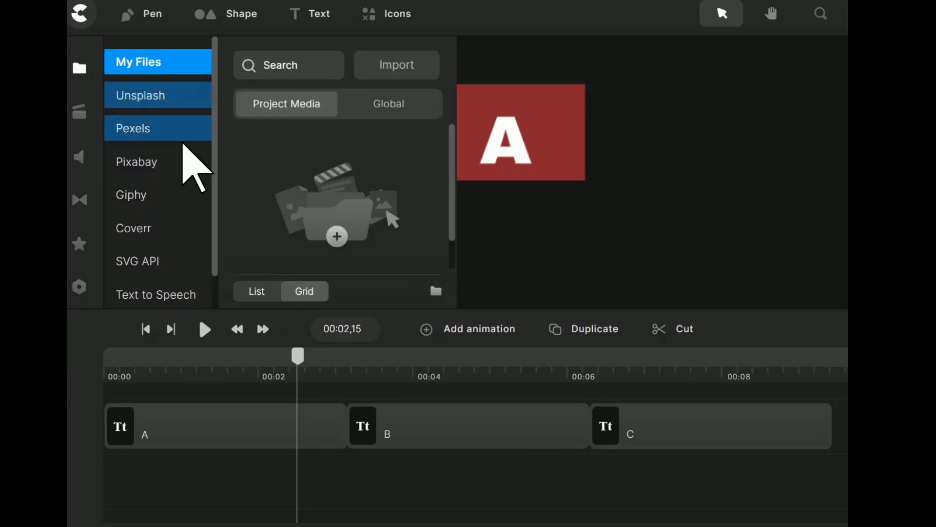
{"action": "scroll", "coordinate": [183, 144], "scroll_direction": "down", "scroll_amount": 1}
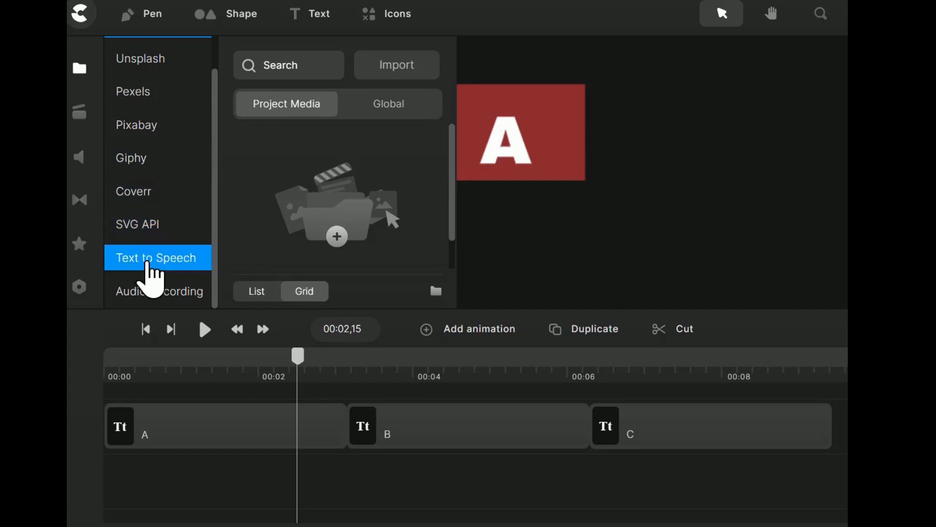
{"action": "left_click", "coordinate": [166, 263]}
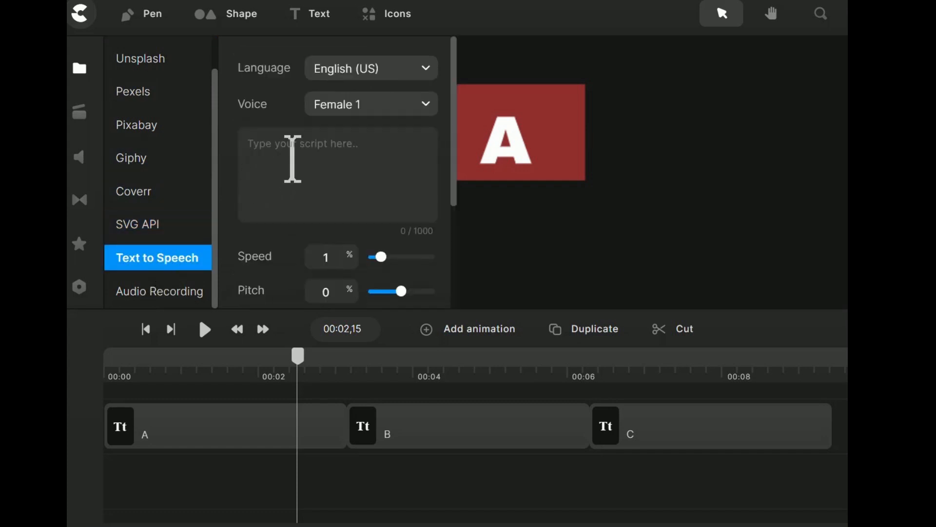
{"action": "type", "text": "This"}
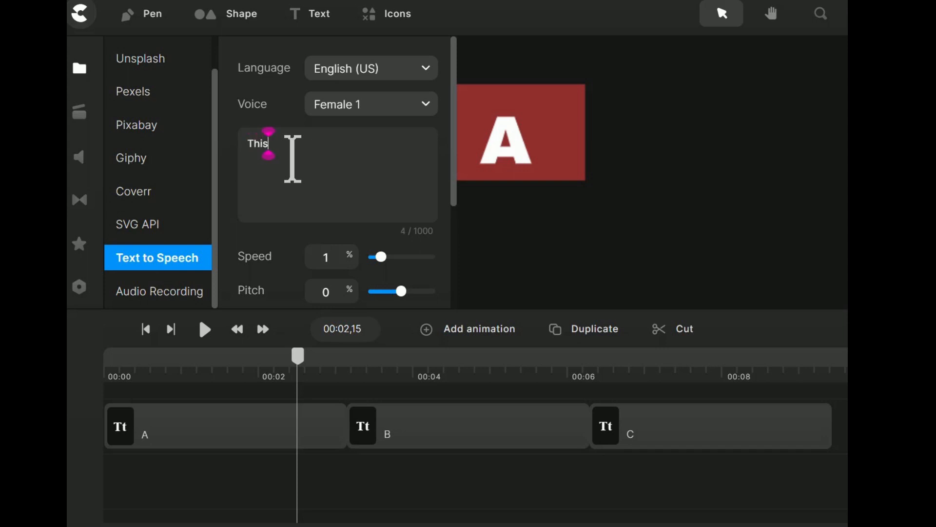
{"action": "type", "text": "th"}
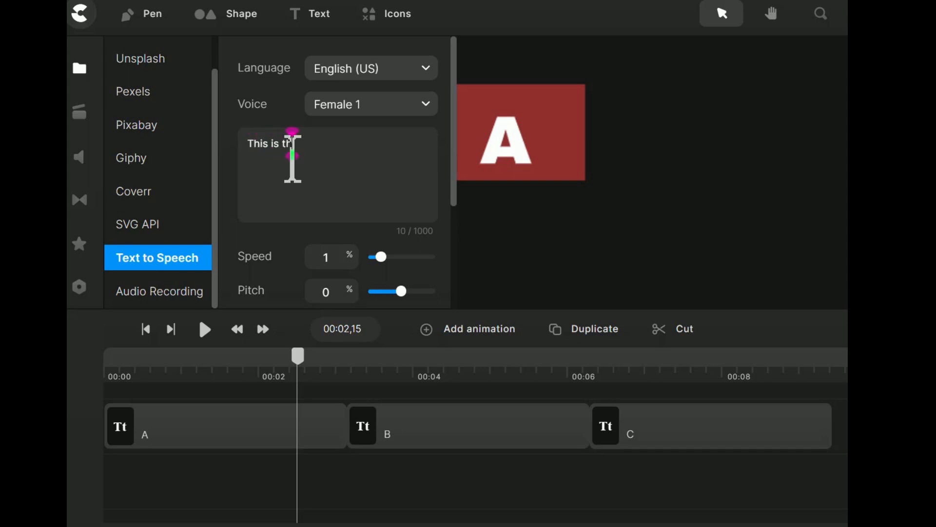
{"action": "type", "text": "e sou"}
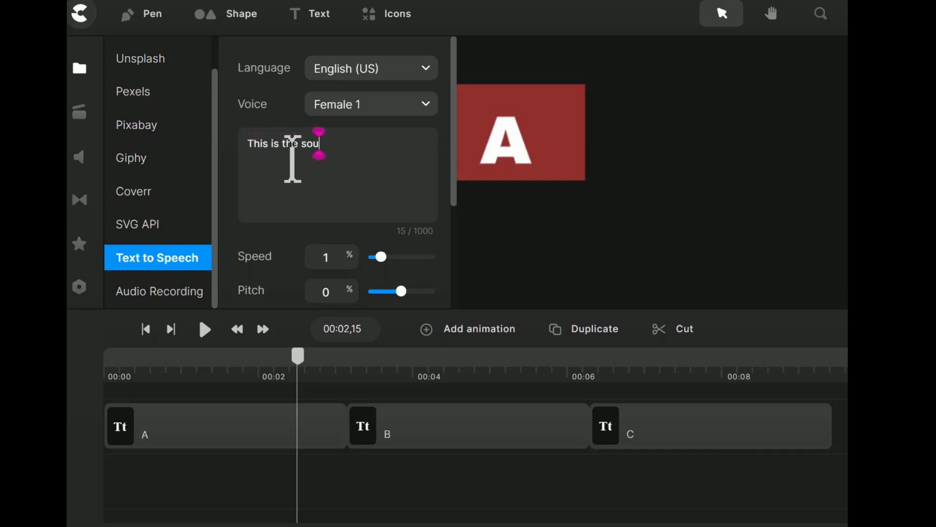
{"action": "type", "text": "nd f"}
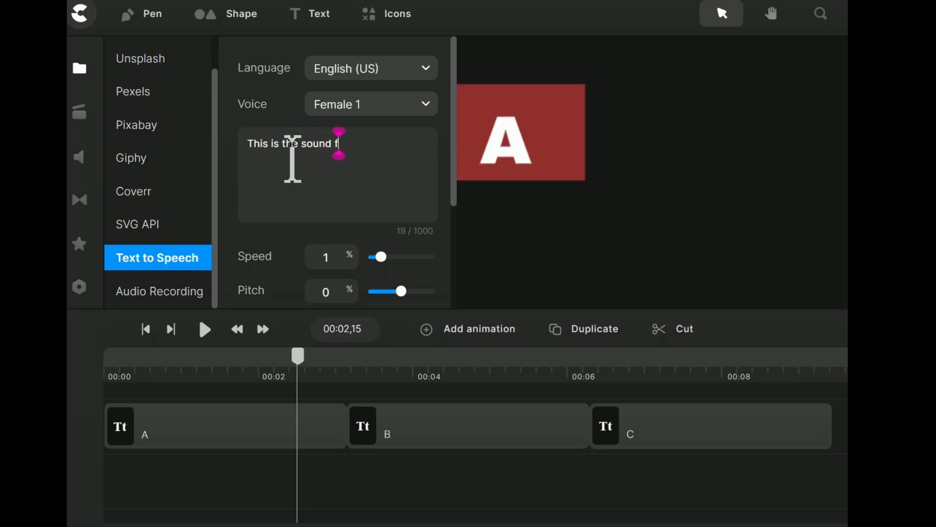
{"action": "type", "text": "or A"}
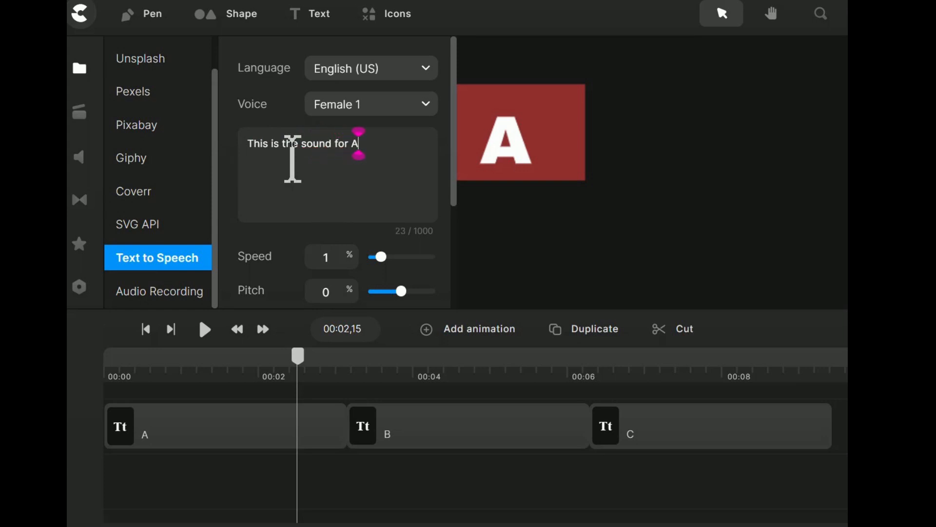
{"action": "type", "text": "."}
Copy the script sentence and paste it twice after the original
{"action": "key", "text": "Home"}
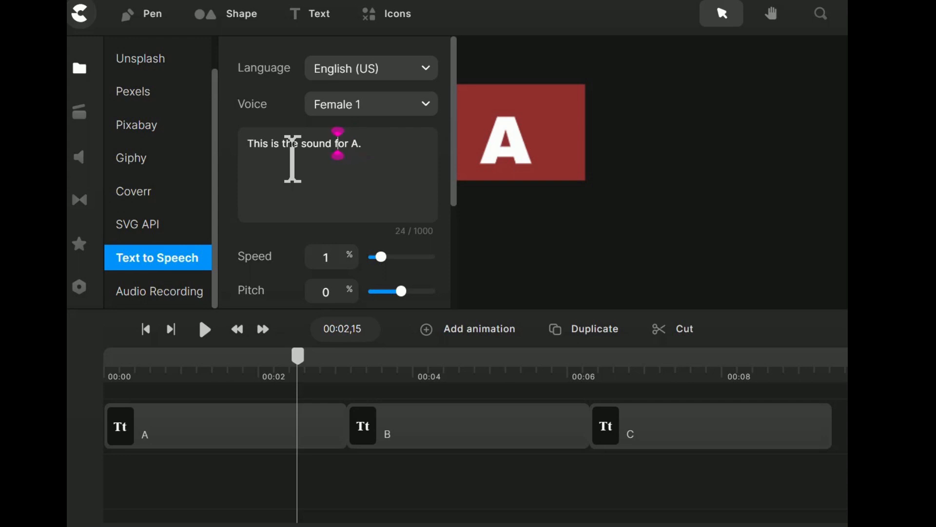
{"action": "key", "text": "ctrl+a"}
{"action": "key", "text": "ctrl+c"}
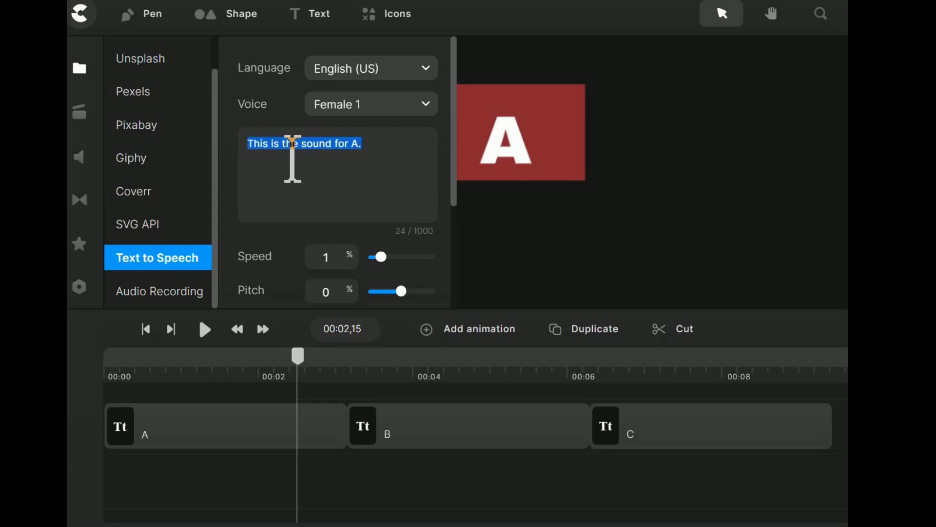
{"action": "key", "text": "End"}
{"action": "key", "text": "ctrl+v"}
{"action": "key", "text": "ctrl+v"}
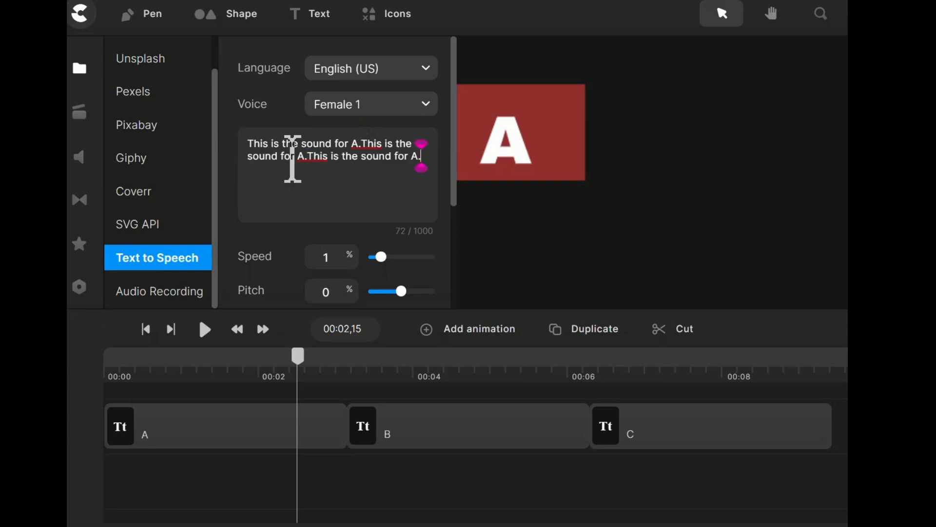
Break the speech script so that each of the three sentences sits on its own line
{"action": "key", "text": "Left"}
{"action": "key", "text": "Left"}
{"action": "key", "text": "Left"}
{"action": "key", "text": "Left"}
{"action": "key", "text": "Left"}
{"action": "key", "text": "Left"}
{"action": "key", "text": "Left"}
{"action": "key", "text": "Left"}
{"action": "key", "text": "Left"}
{"action": "key", "text": "Left"}
{"action": "key", "text": "Left"}
{"action": "key", "text": "Left"}
{"action": "key", "text": "Right"}
{"action": "key", "text": "Return"}
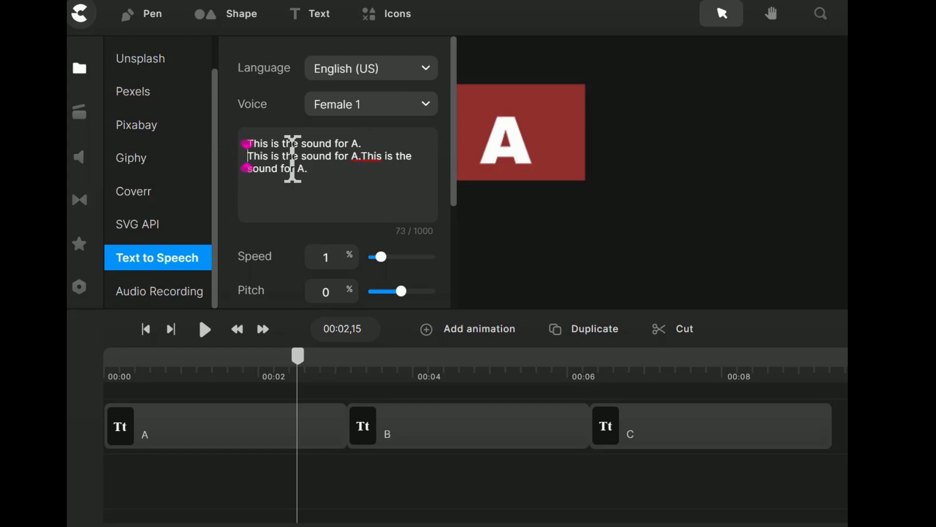
{"action": "key", "text": "Right"}
{"action": "key", "text": "Right"}
{"action": "key", "text": "Right"}
{"action": "key", "text": "Right"}
{"action": "key", "text": "Right"}
{"action": "key", "text": "Right"}
{"action": "key", "text": "Right"}
{"action": "key", "text": "Right"}
{"action": "key", "text": "Right"}
{"action": "key", "text": "Right"}
{"action": "key", "text": "Right"}
{"action": "key", "text": "Right"}
{"action": "key", "text": "Right"}
{"action": "key", "text": "Right"}
{"action": "key", "text": "Right"}
{"action": "key", "text": "Right"}
{"action": "key", "text": "Right"}
{"action": "key", "text": "Right"}
{"action": "key", "text": "Right"}
{"action": "key", "text": "Right"}
{"action": "key", "text": "Right"}
{"action": "key", "text": "Right"}
{"action": "key", "text": "Right"}
{"action": "key", "text": "Right"}
{"action": "key", "text": "Return"}
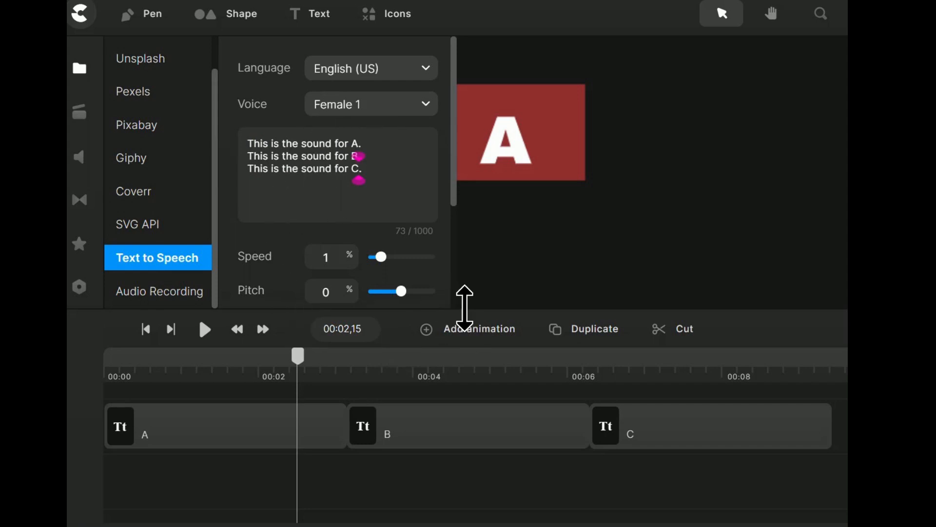
Generate speech from the script with the English (US) Female 1 voice and preview it
{"action": "left_click_drag", "start_coordinate": [464, 324], "coordinate": [451, 449]}
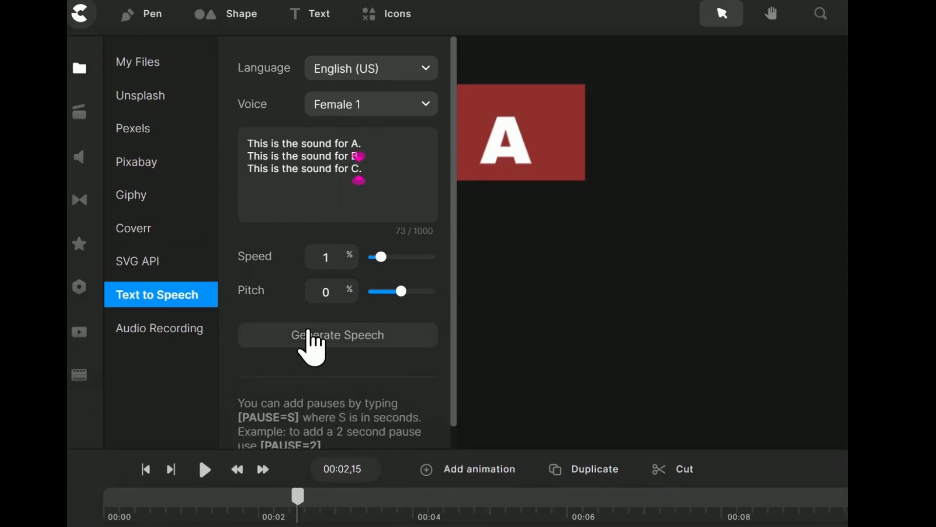
{"action": "left_click", "coordinate": [312, 337]}
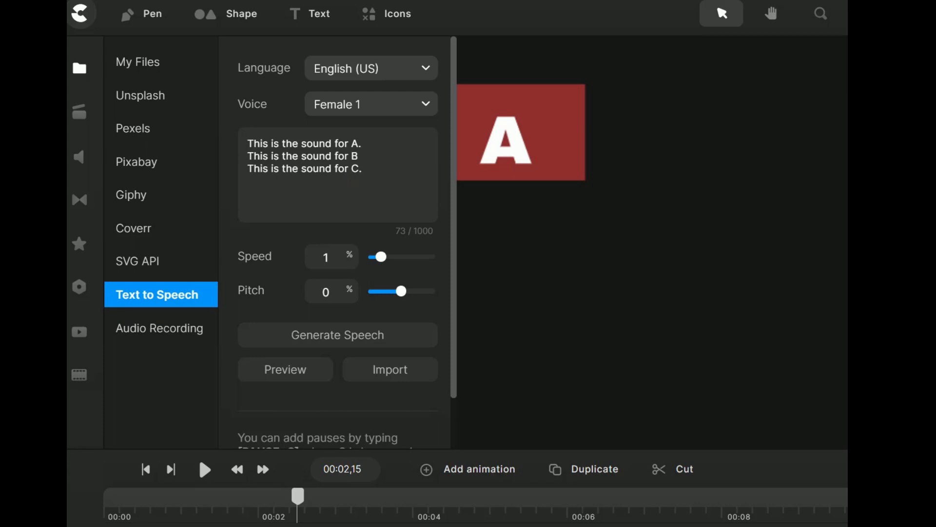
{"action": "left_click", "coordinate": [287, 363]}
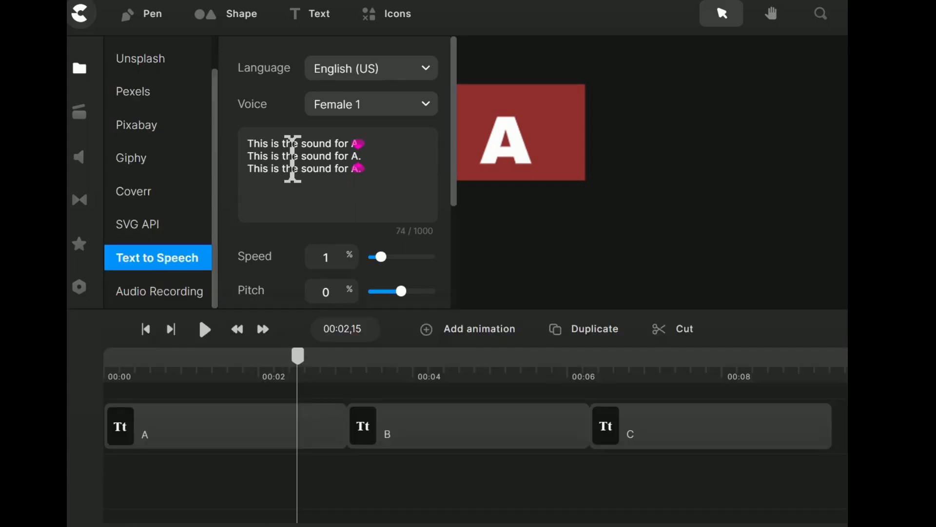
Change the letter in the script's second line to "B" and in its third line to "C"
{"action": "key", "text": "Left"}
{"action": "type", "text": "C"}
{"action": "type", "text": "b"}
{"action": "key", "text": "Down"}
{"action": "key", "text": "BackSpace"}
{"action": "key", "text": "BackSpace"}
{"action": "key", "text": "Down"}
{"action": "key", "text": "Left"}
{"action": "type", "text": "C"}
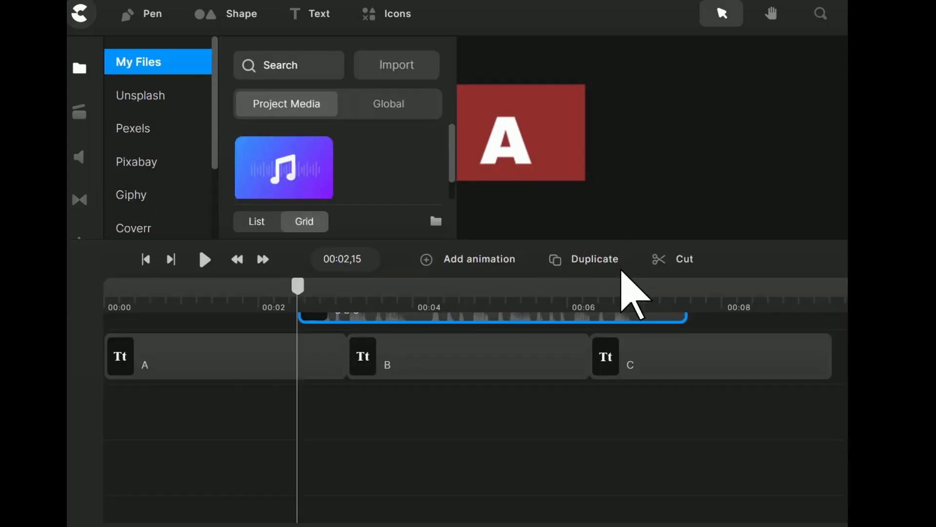
Move the "a b c" audio clip to the very start of the timeline, on the track above the text clips
{"action": "left_click_drag", "start_coordinate": [648, 237], "coordinate": [651, 189]}
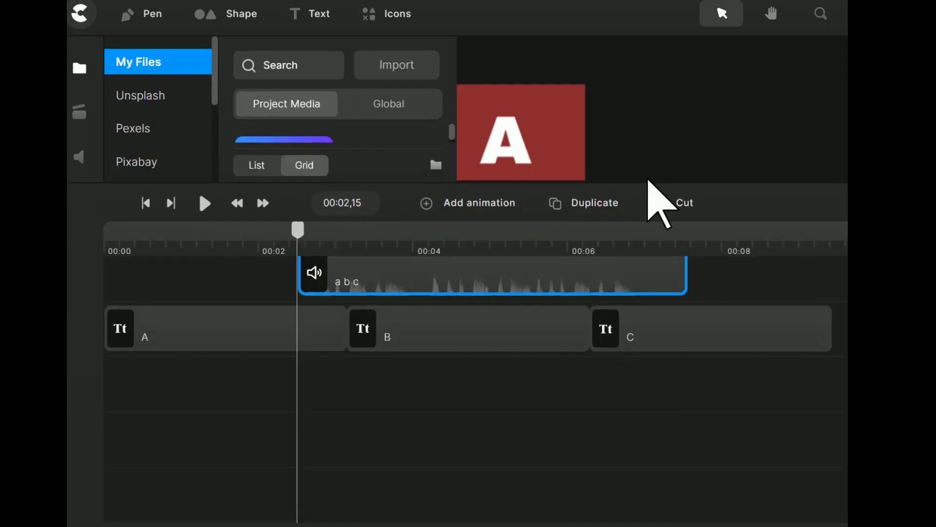
{"action": "left_click_drag", "start_coordinate": [475, 279], "coordinate": [256, 312]}
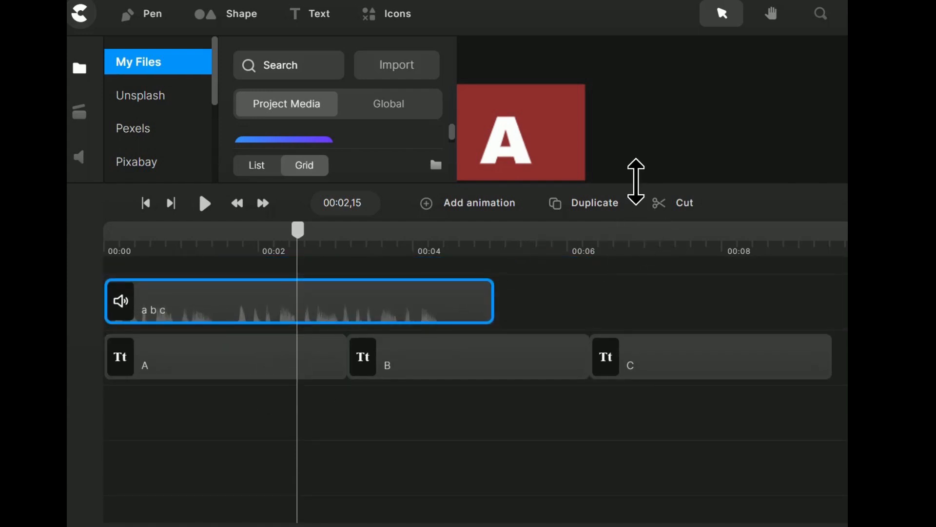
{"action": "left_click_drag", "start_coordinate": [636, 180], "coordinate": [604, 388]}
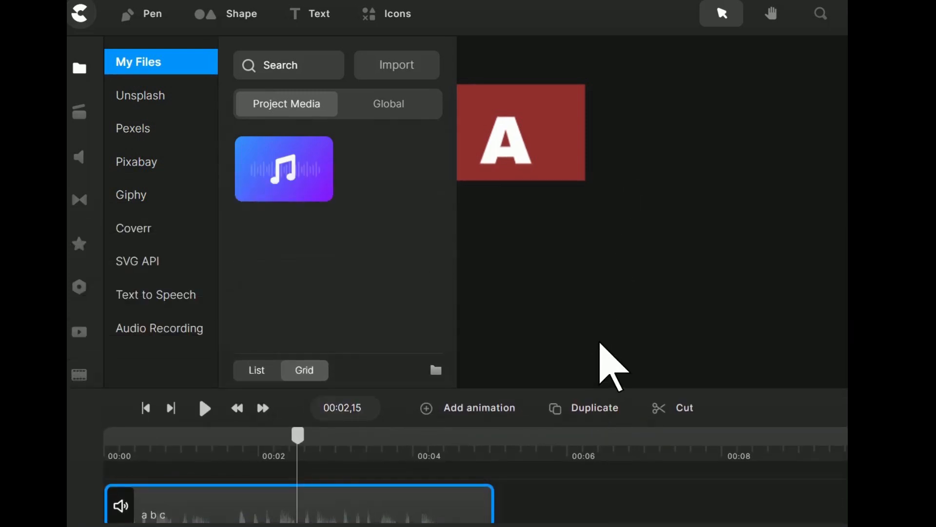
Play the timeline, then replay it from 00:00,00 to check the letters against the speech audio
{"action": "key", "text": "space"}
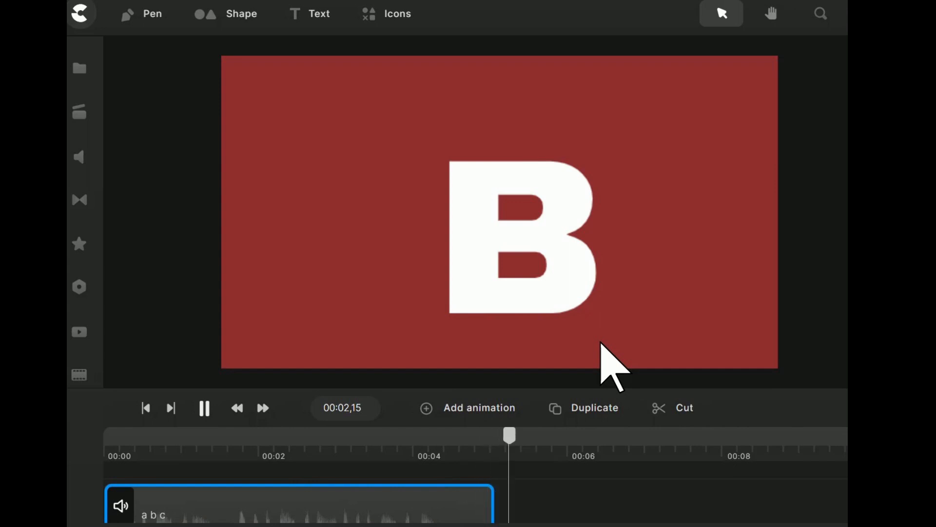
{"action": "key", "text": "space"}
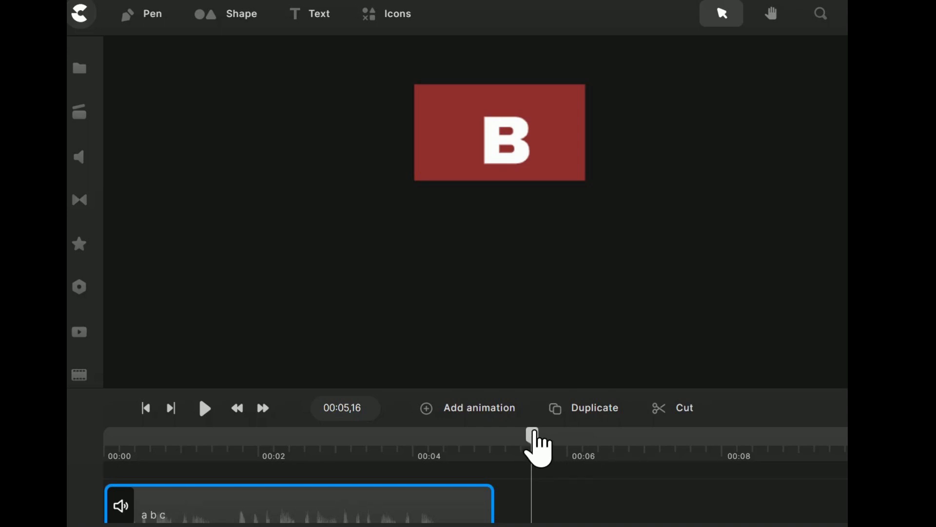
{"action": "left_click_drag", "start_coordinate": [535, 436], "coordinate": [106, 434]}
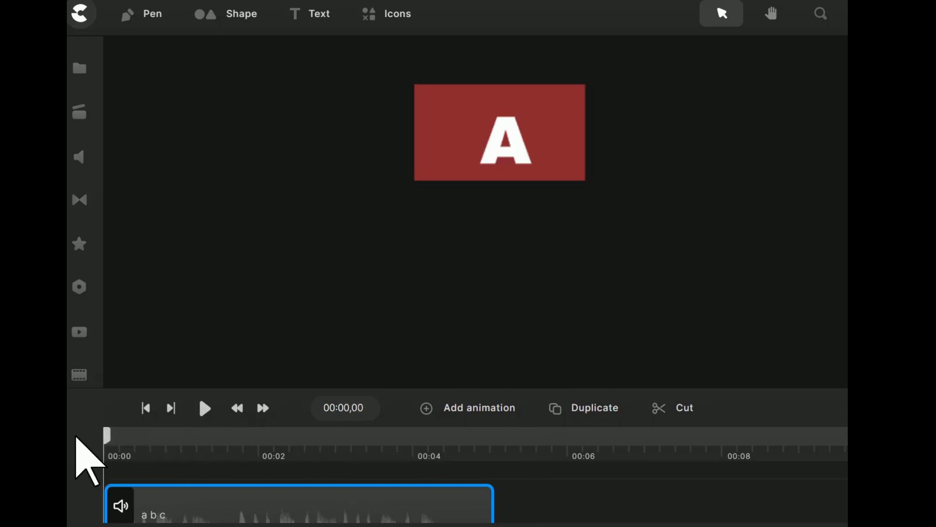
{"action": "key", "text": "space"}
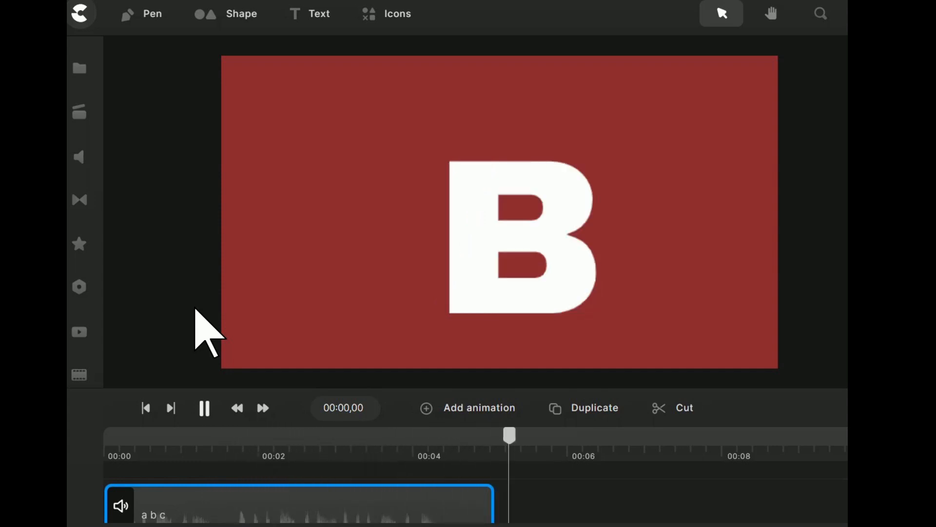
{"action": "key", "text": "space"}
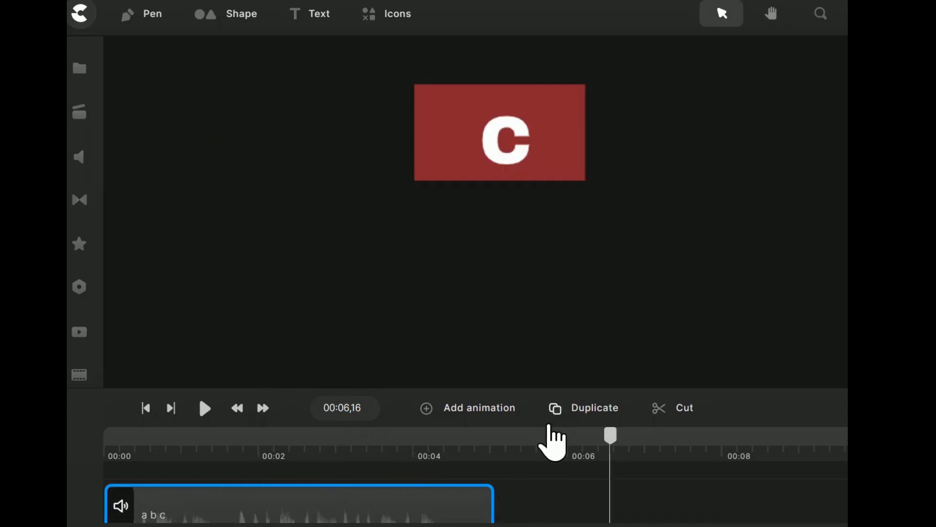
Shorten text clip B to end shortly after the 4-second mark and move clip C directly behind it
{"action": "left_click_drag", "start_coordinate": [562, 390], "coordinate": [537, 247]}
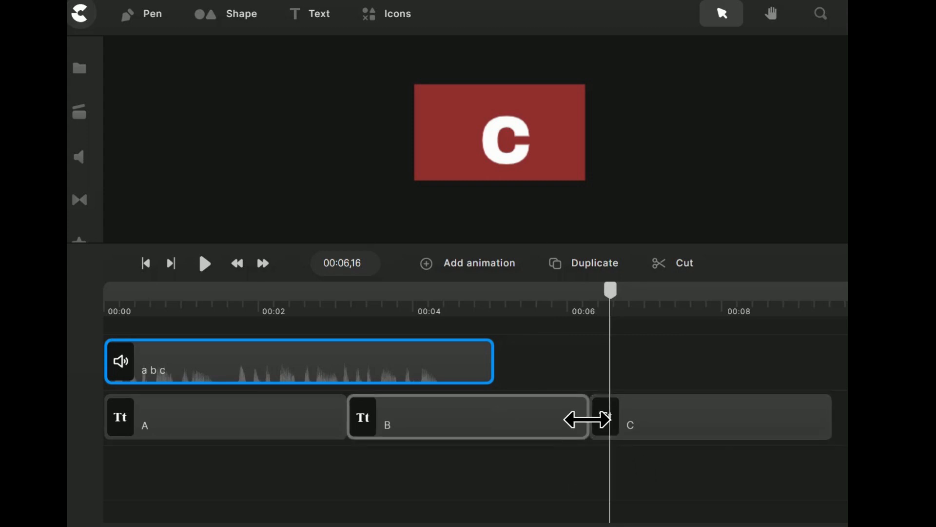
{"action": "left_click_drag", "start_coordinate": [565, 424], "coordinate": [440, 429]}
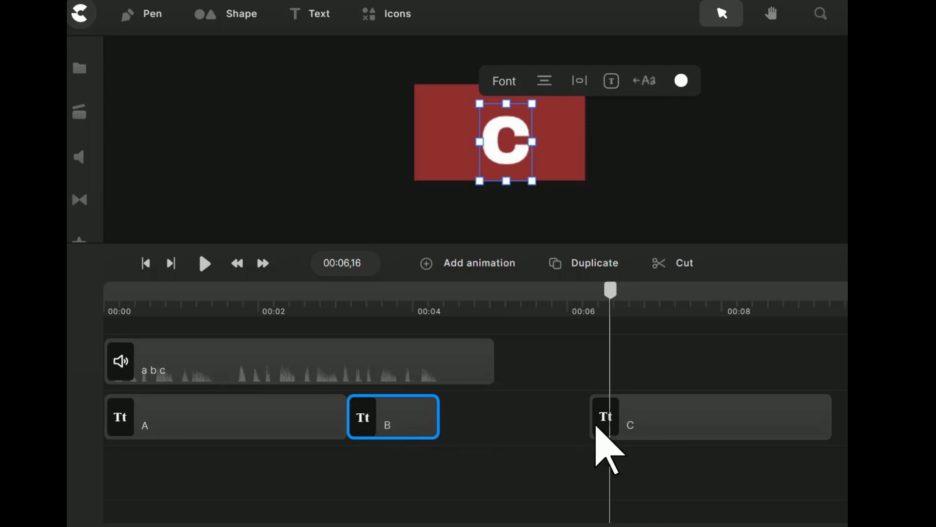
{"action": "left_click_drag", "start_coordinate": [669, 422], "coordinate": [522, 416]}
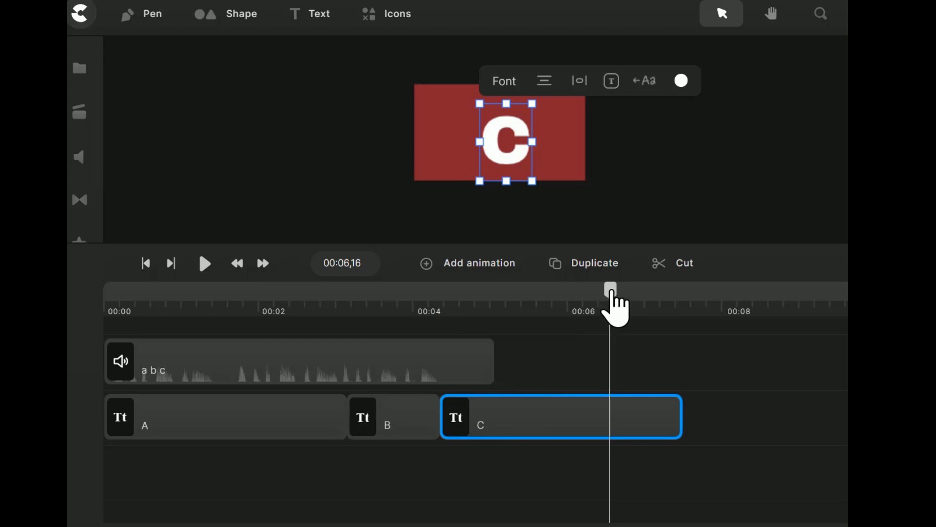
Play the retimed sequence from 00:00,00 to check how the B and C clips match the audio
{"action": "left_click_drag", "start_coordinate": [617, 307], "coordinate": [94, 272]}
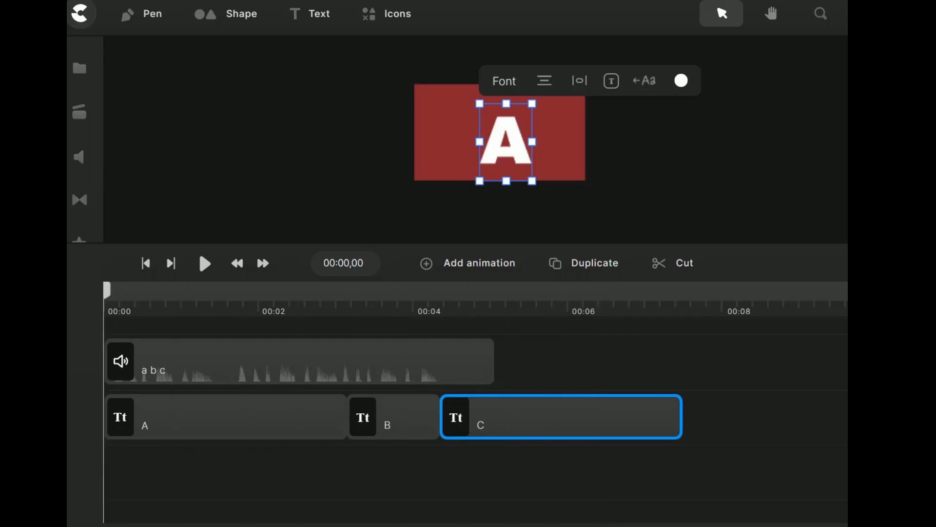
{"action": "key", "text": "space"}
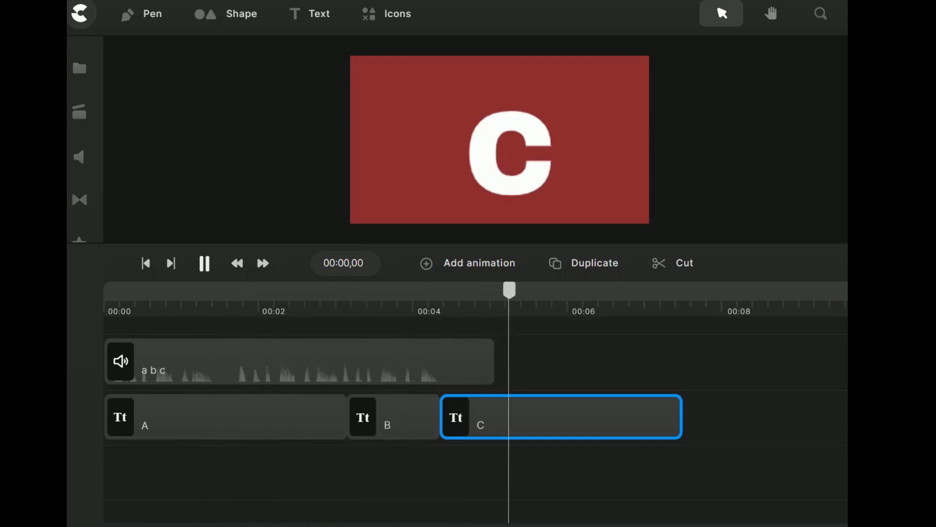
{"action": "key", "text": "space"}
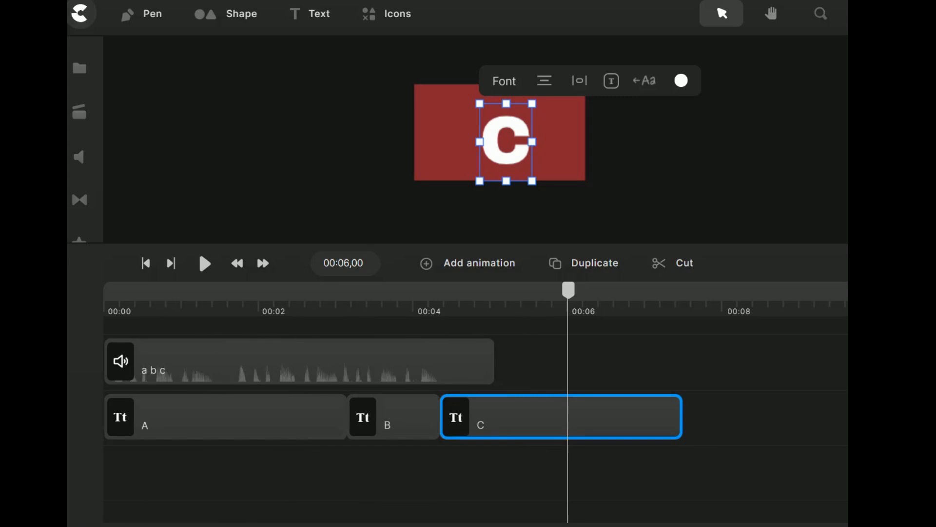